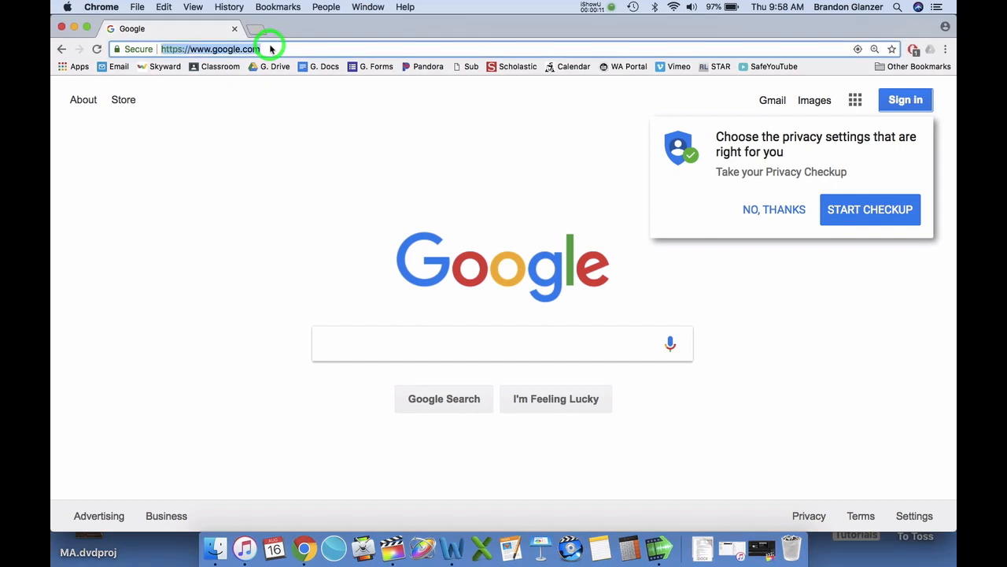
Go to the website wevideo.com
key(BackSpace)
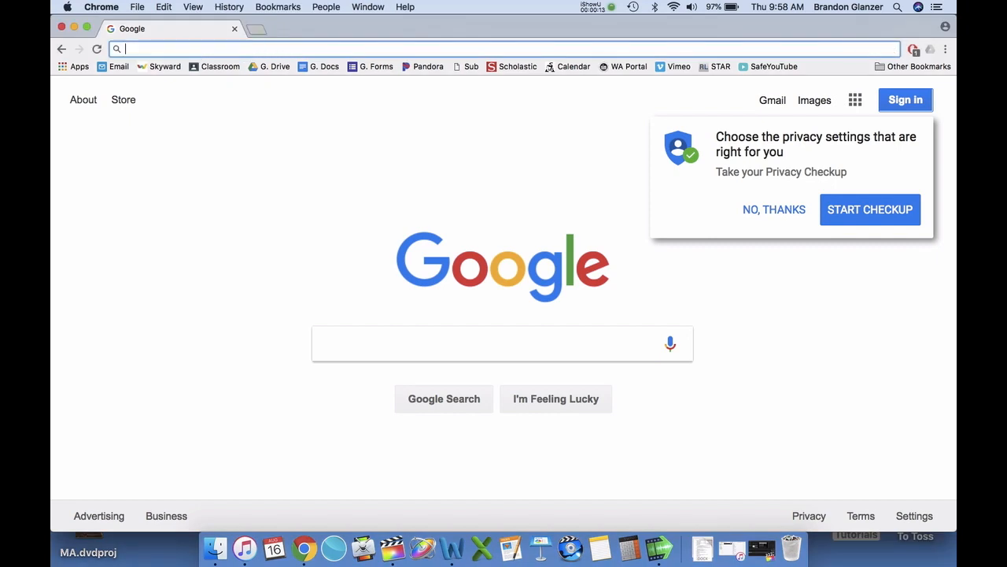
text(w)
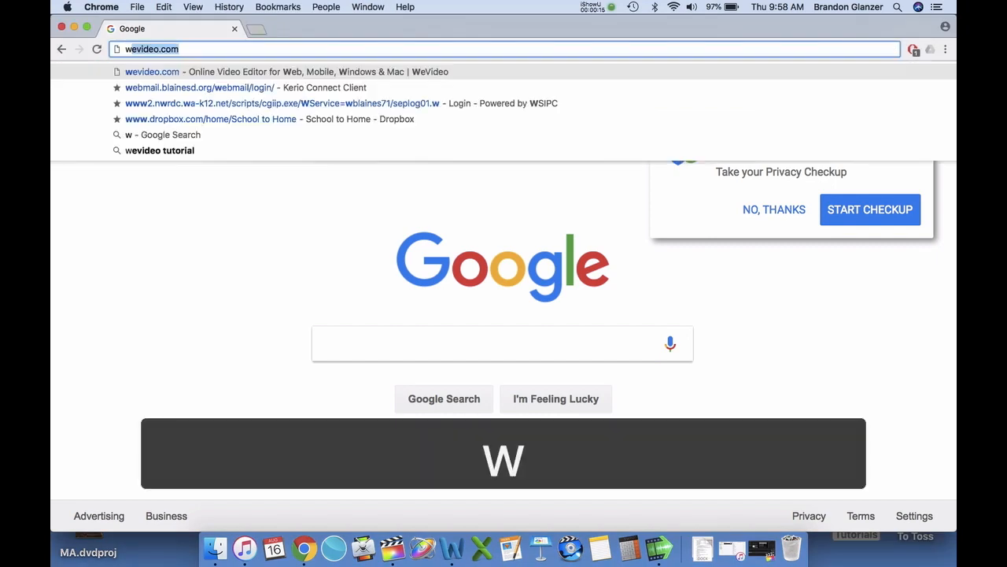
text(evideo.com)
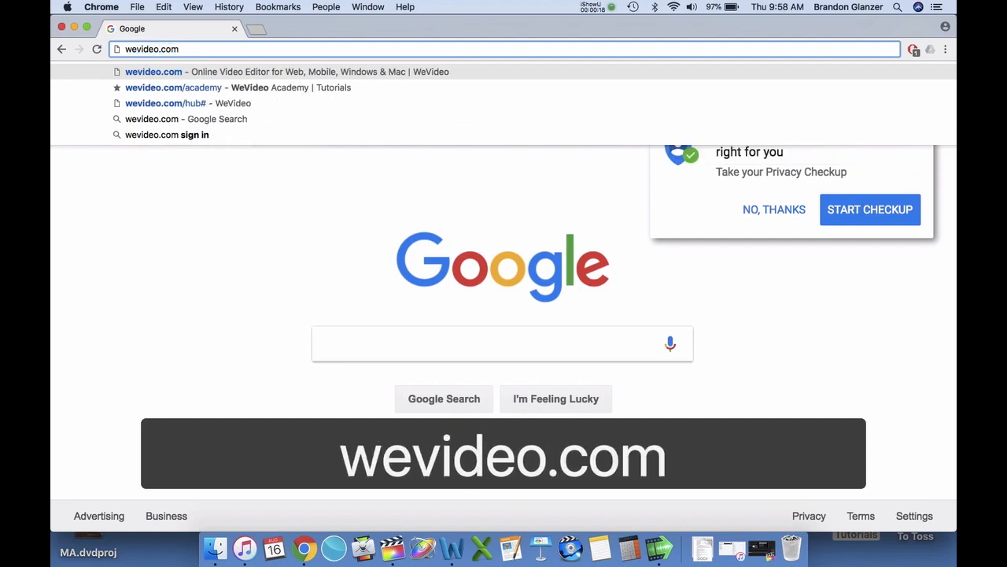
key(Return)
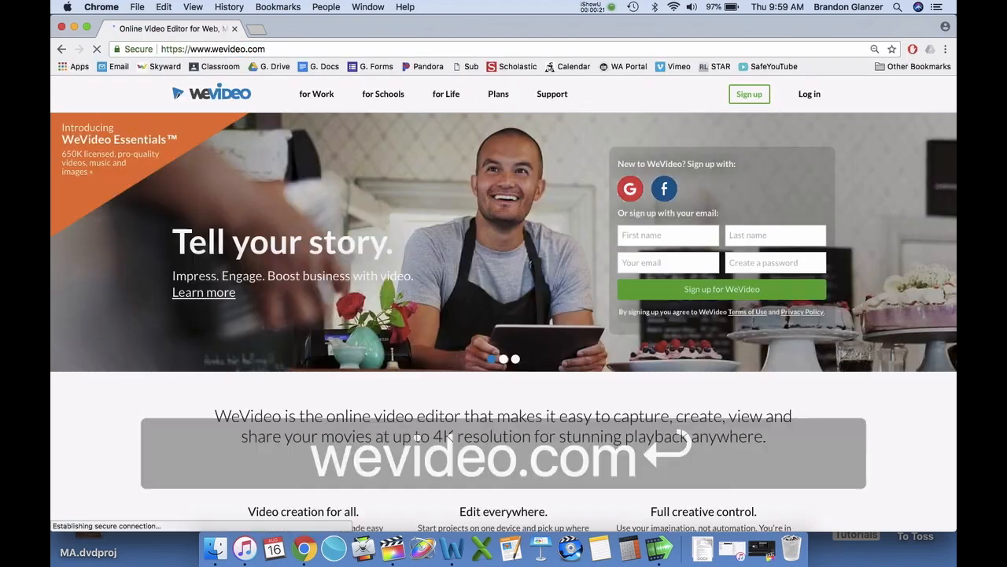
Sign in to WeVideo with Google, choosing the teacher's school account and entering the account password
click(632, 192)
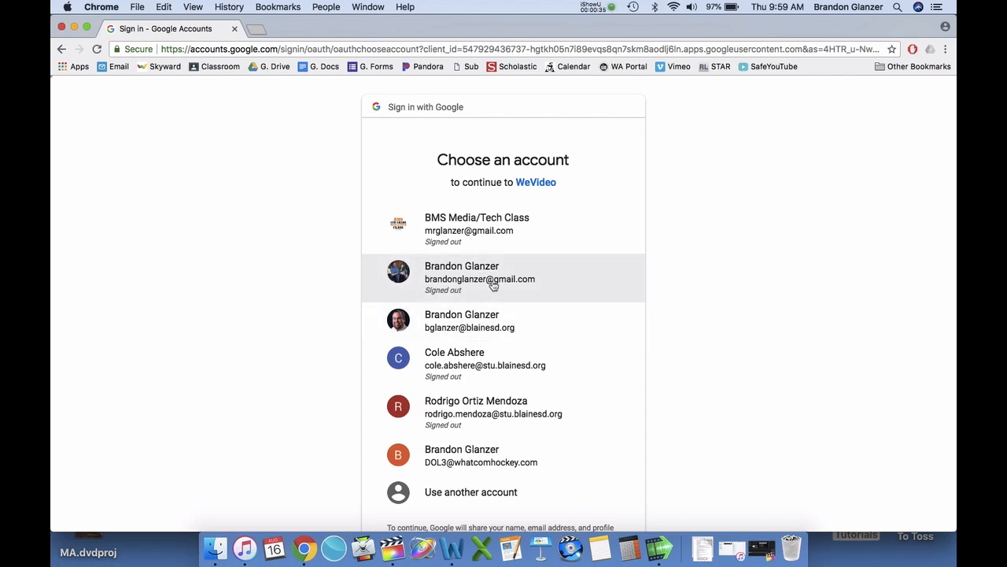
click(488, 317)
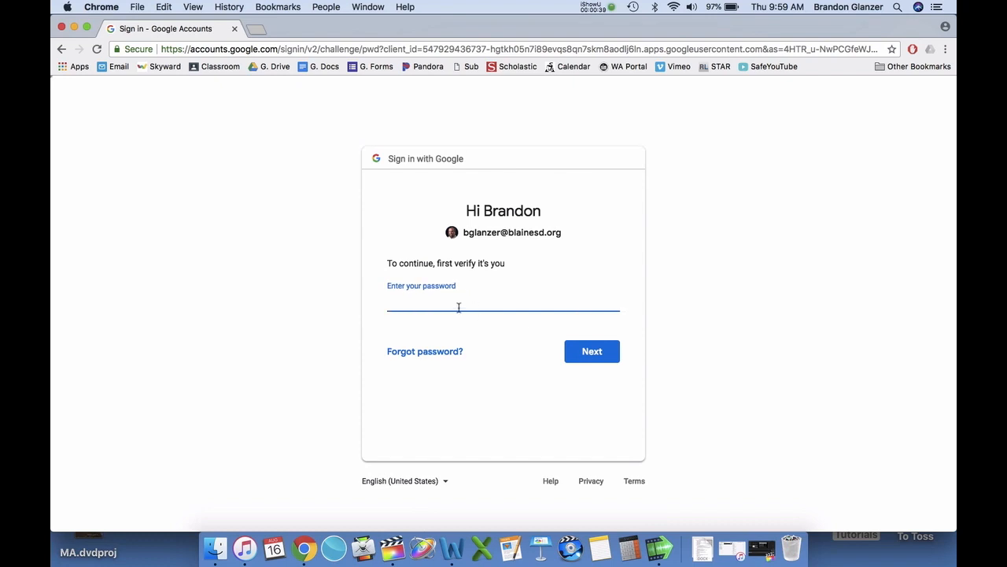
text(•)
key(Return)
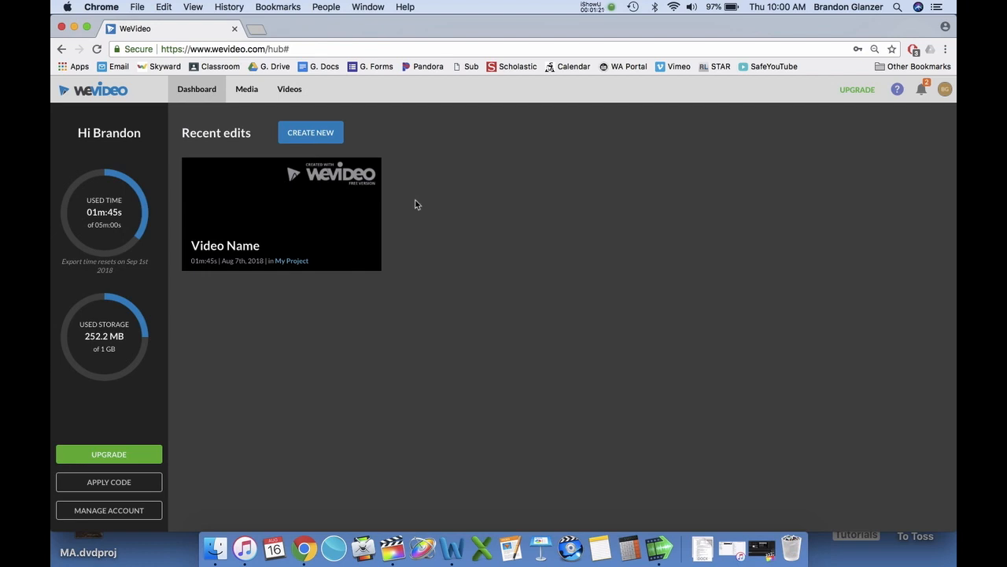
Create a new video edit from the dashboard
click(315, 139)
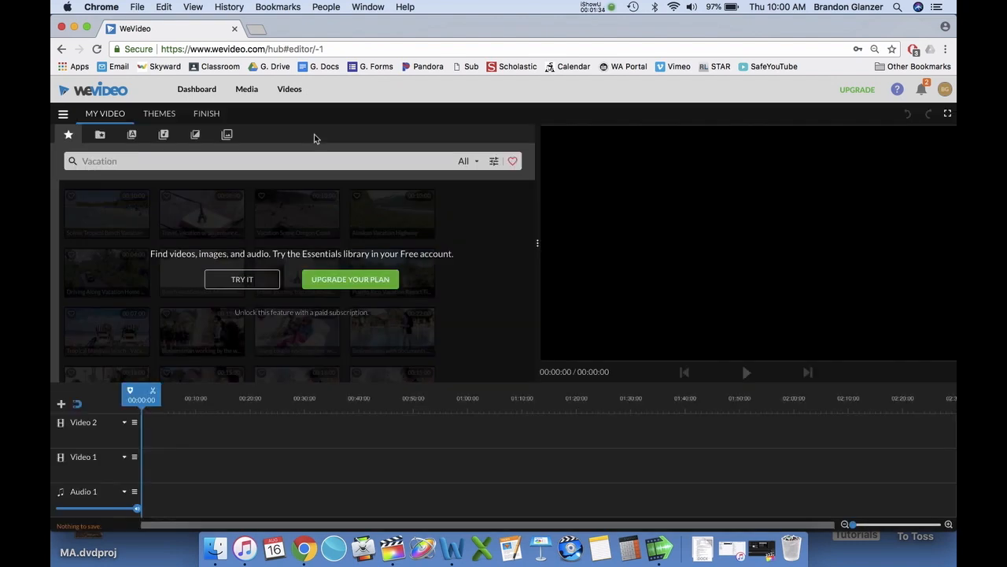
click(106, 117)
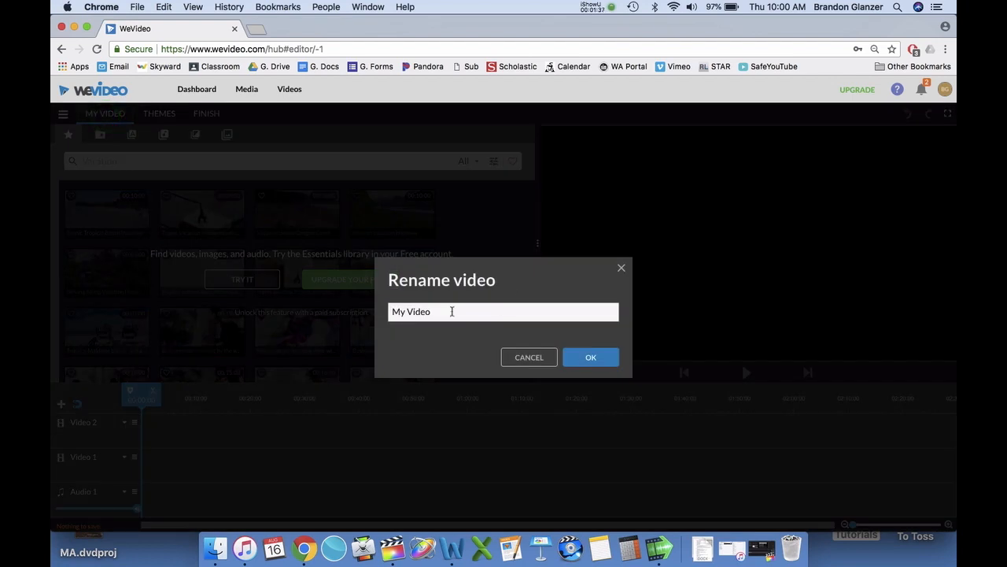
click(538, 358)
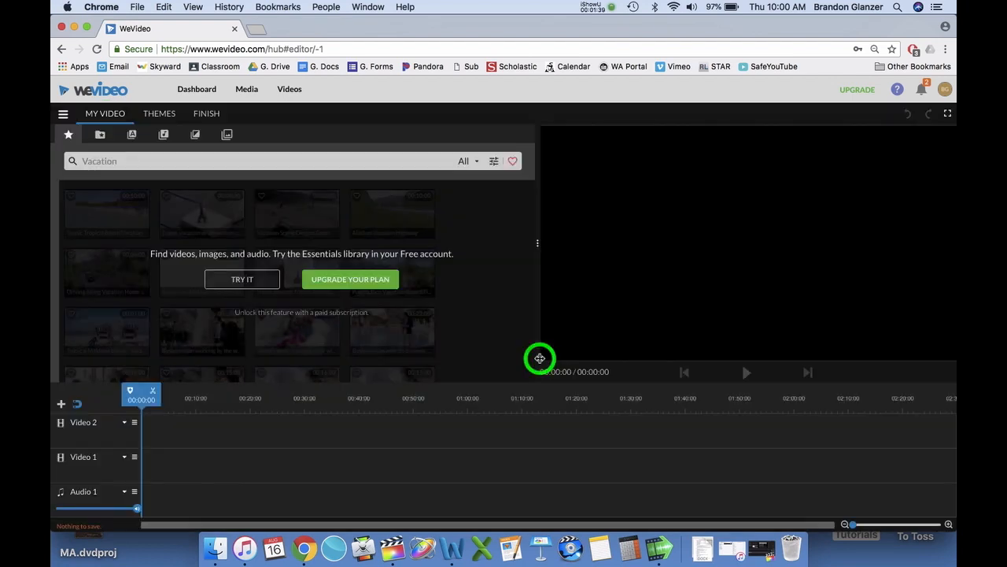
Rename the video with the teacher's title and surname in possessive form, followed by "Vide"
click(95, 112)
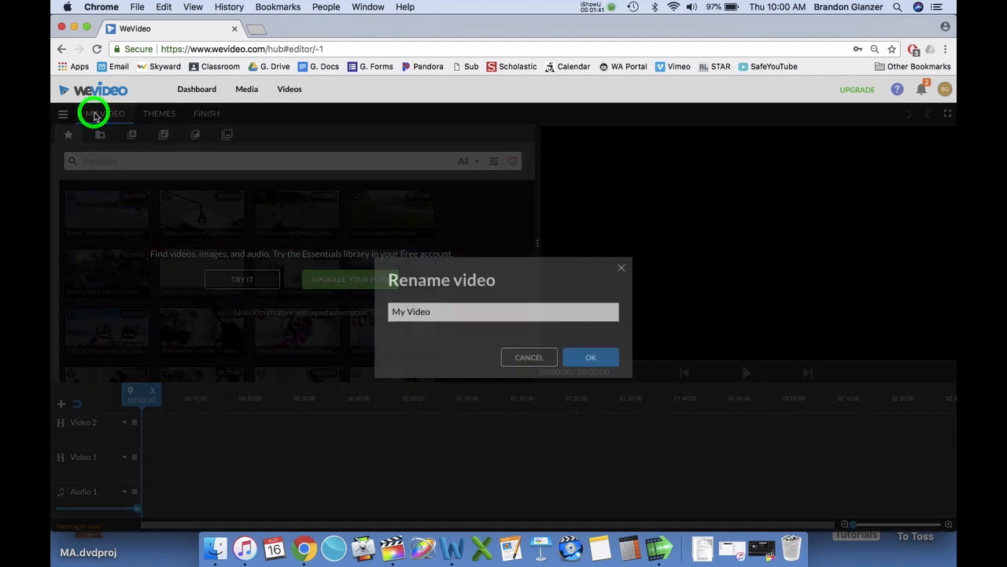
triple_click(454, 314)
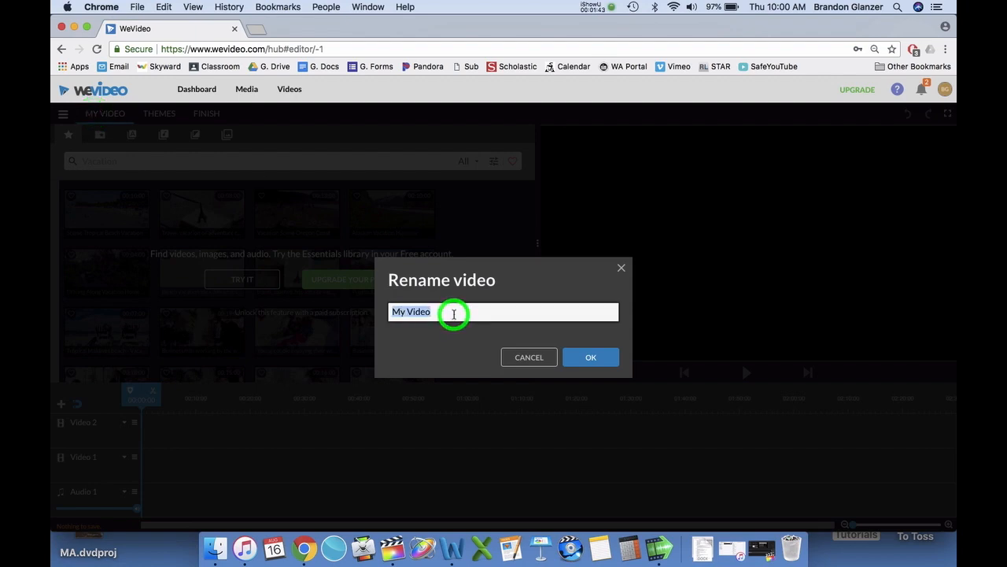
text(Mr. Glanzer)
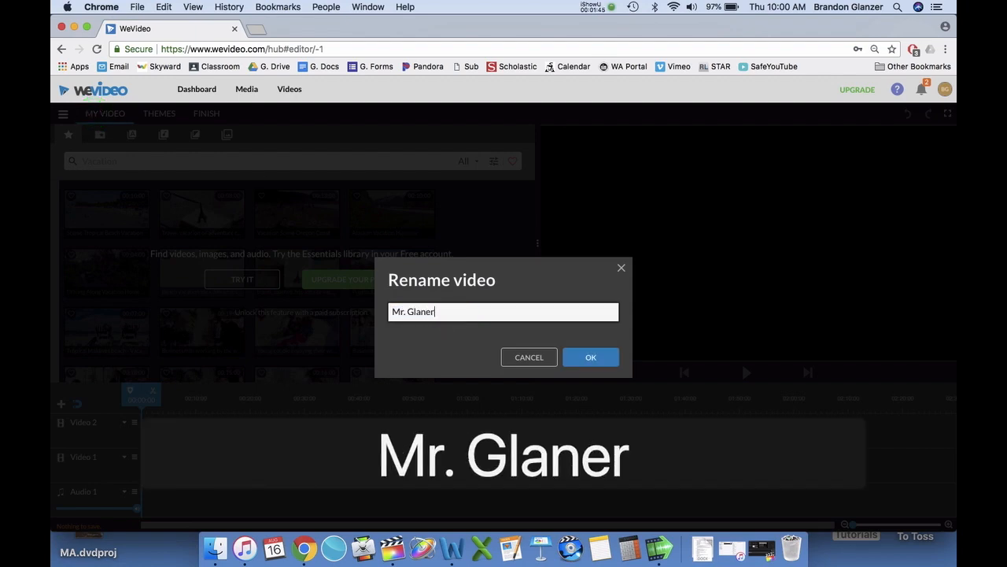
key(BackSpace)
key(BackSpace)
text(zer's Vide)
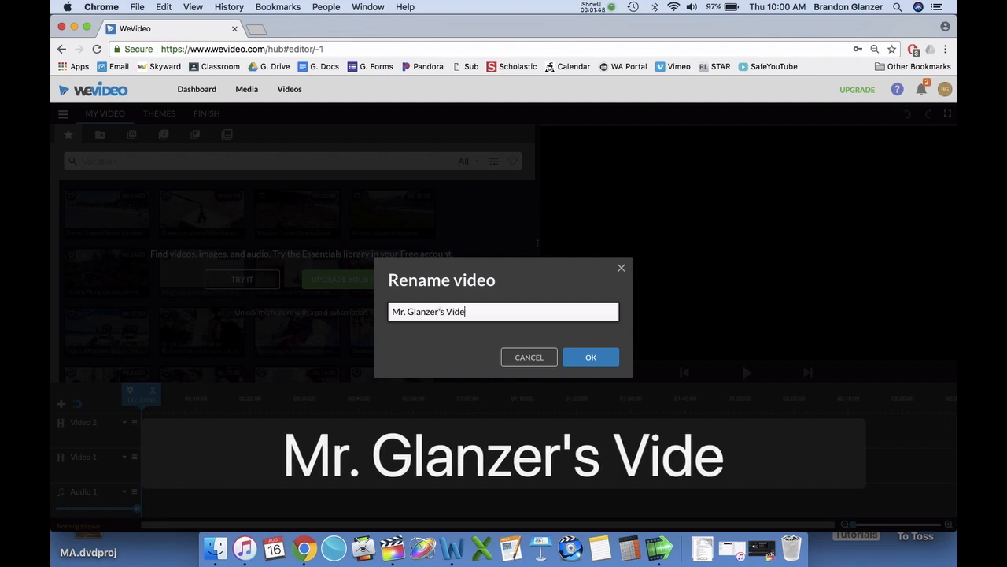
click(590, 357)
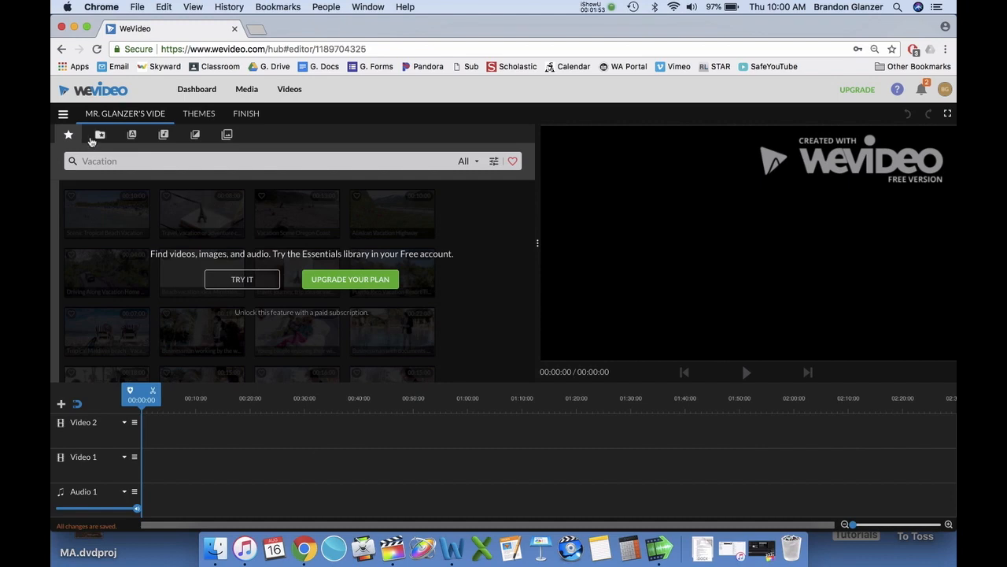
click(64, 116)
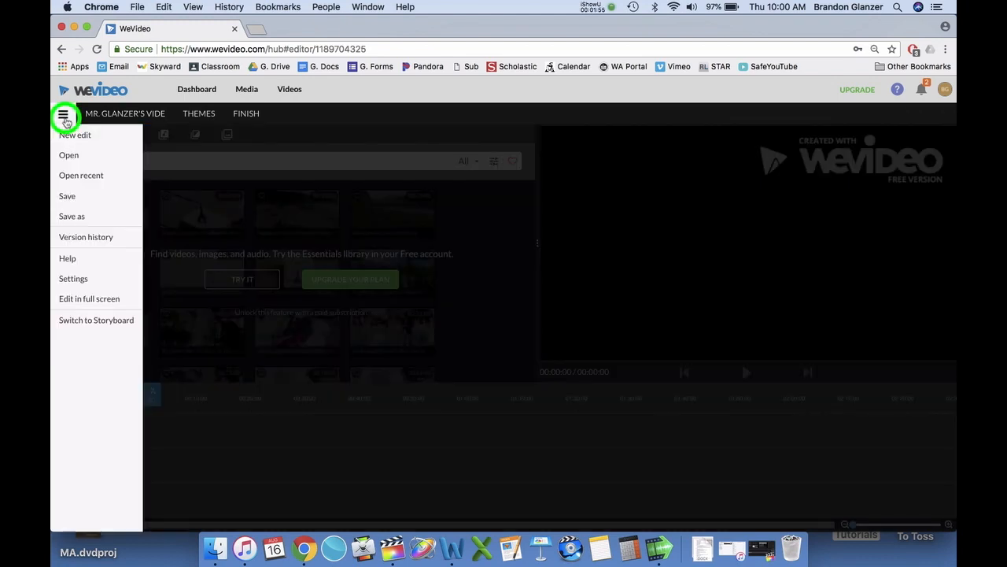
click(64, 115)
Permanently delete the Raining Tacos clip from My media
click(100, 136)
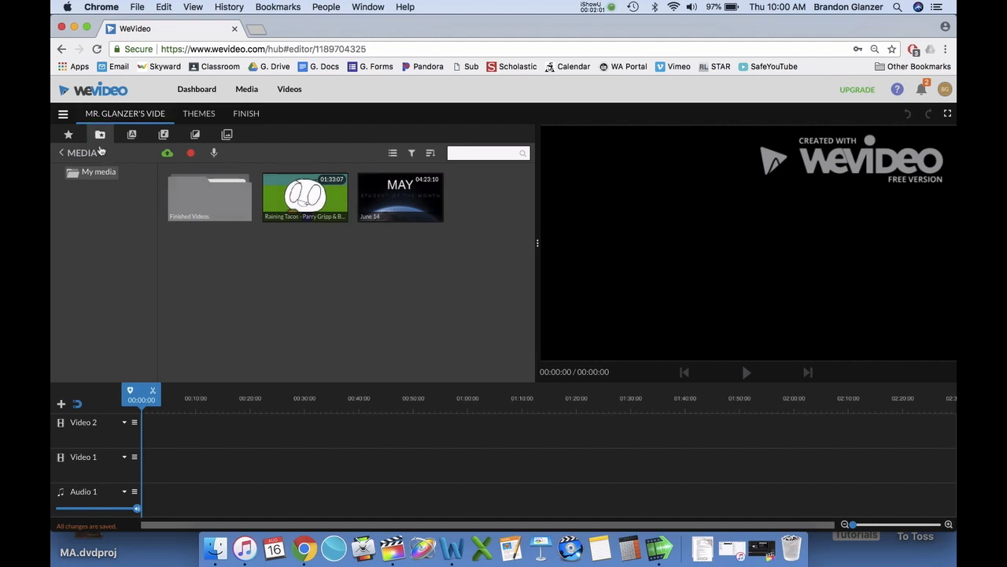
click(102, 136)
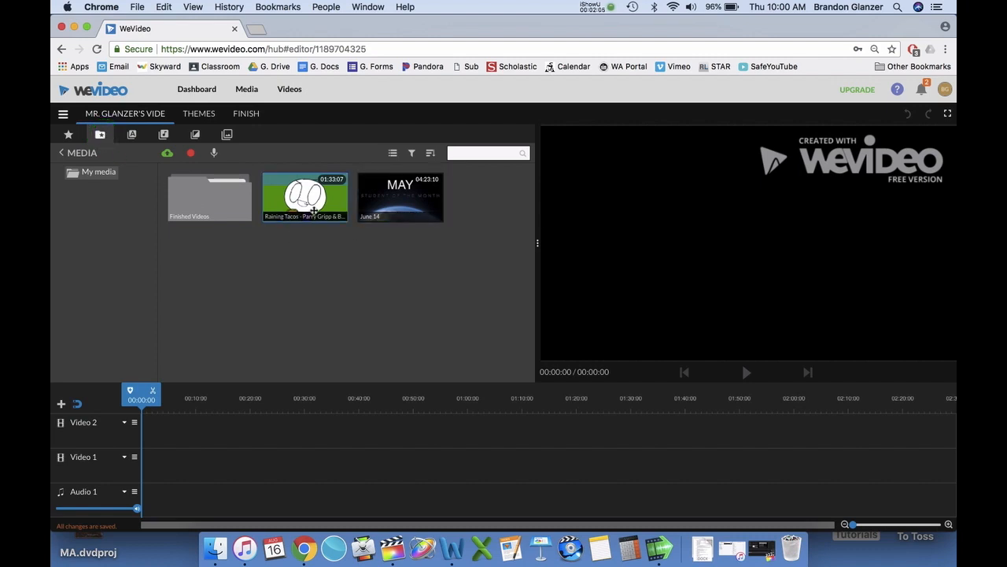
click(314, 209)
click(333, 233)
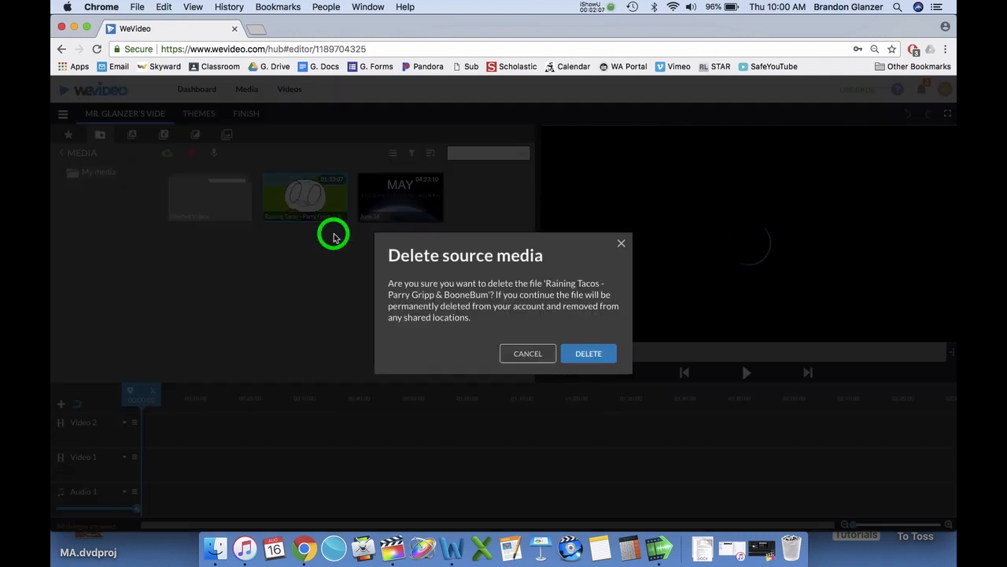
click(585, 354)
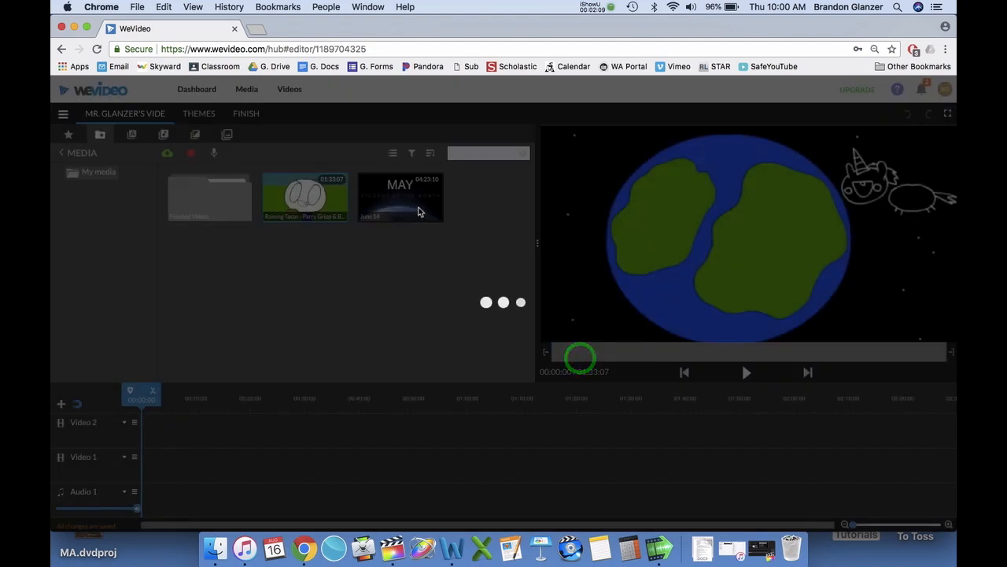
click(626, 360)
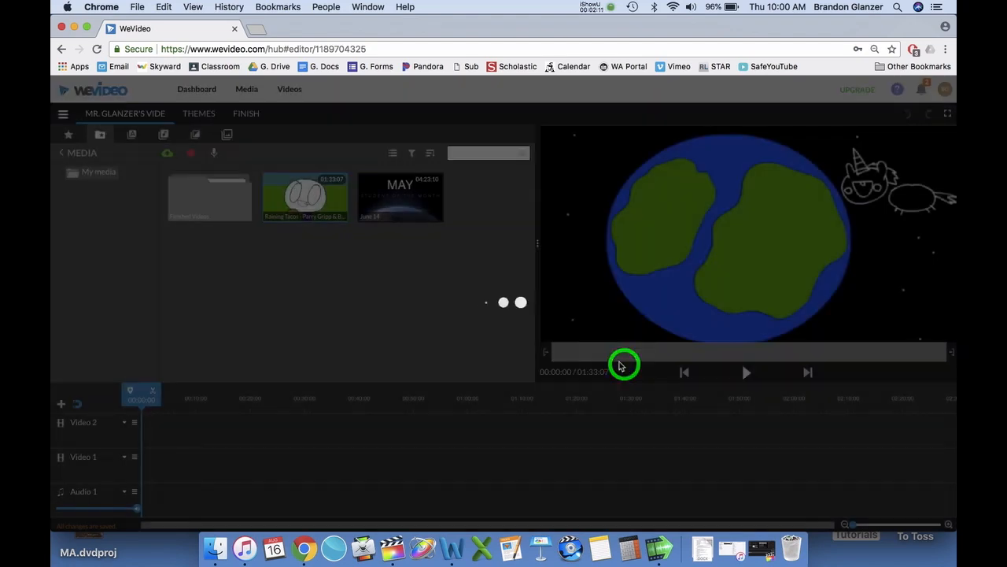
click(575, 349)
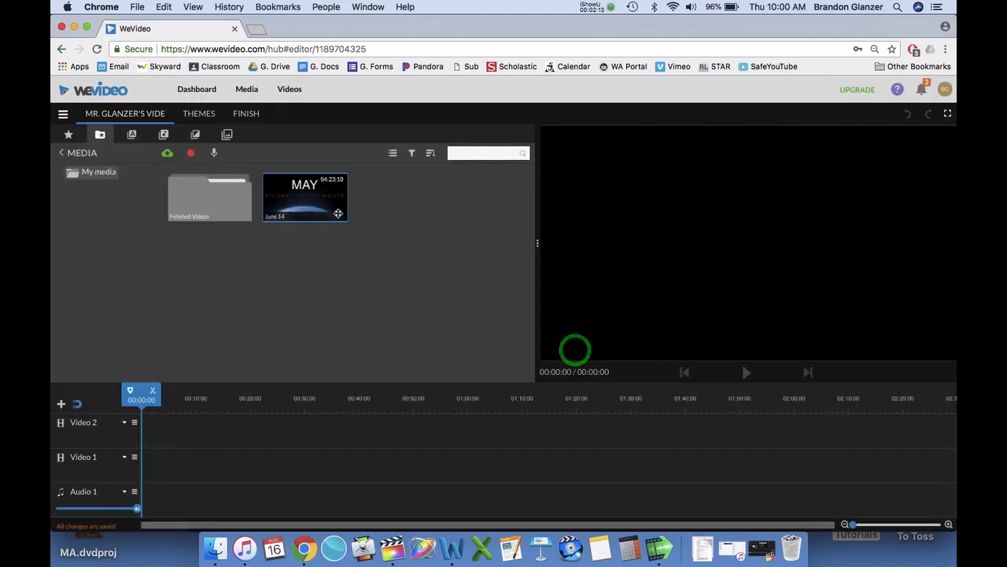
Delete the June 14 clip from My media, including from the edits that use it
click(337, 213)
right_click(337, 214)
click(352, 233)
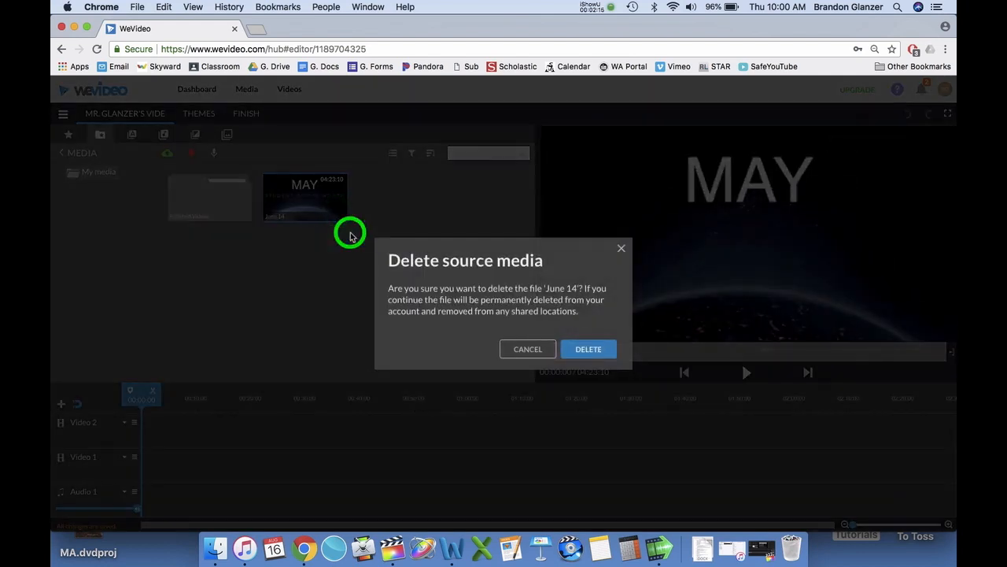
click(579, 347)
click(611, 358)
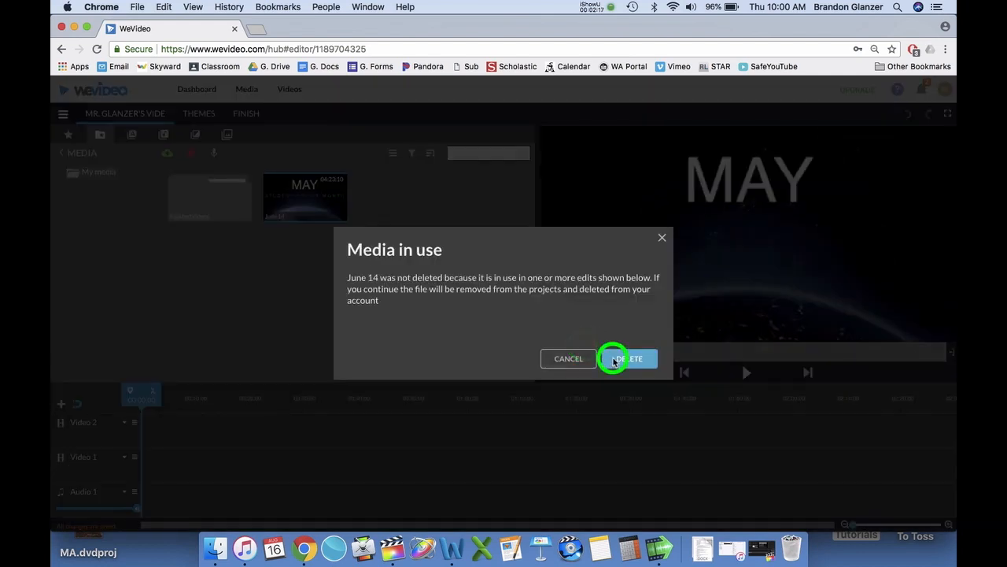
click(613, 356)
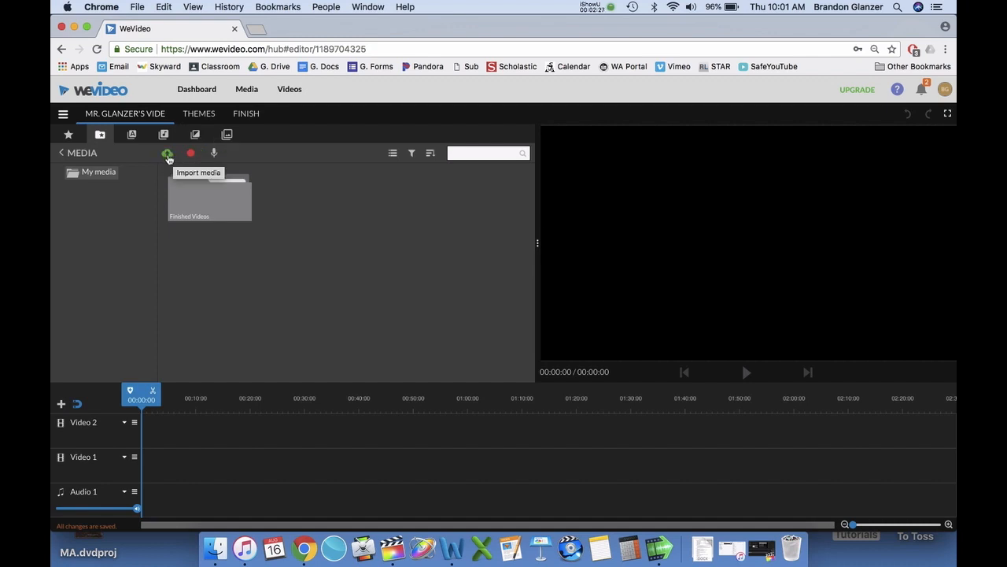
Import June 14.mov into My media from the *Finished MAs folder in Desktop > Media Class > *Morning Announcement Files
click(168, 156)
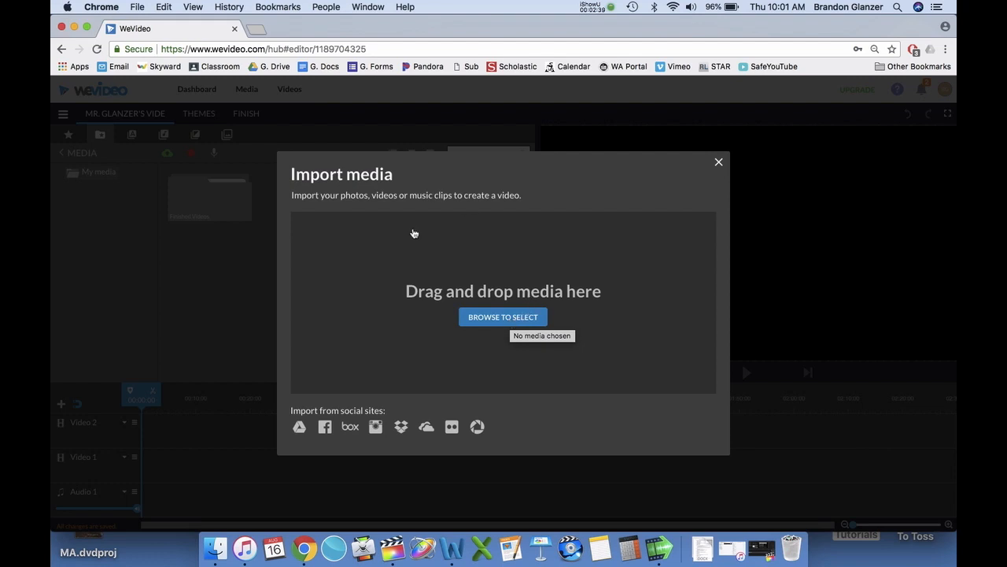
click(505, 322)
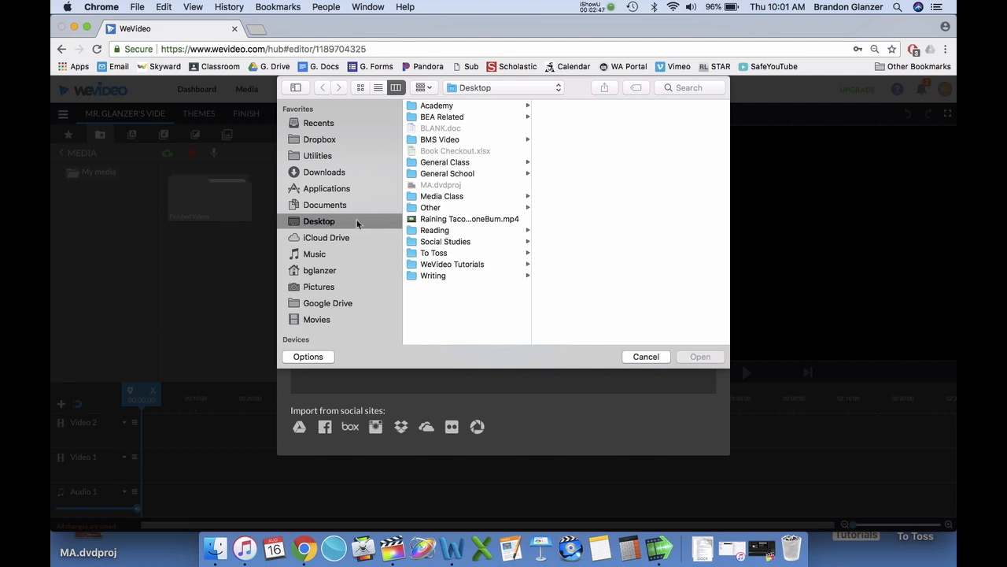
click(308, 226)
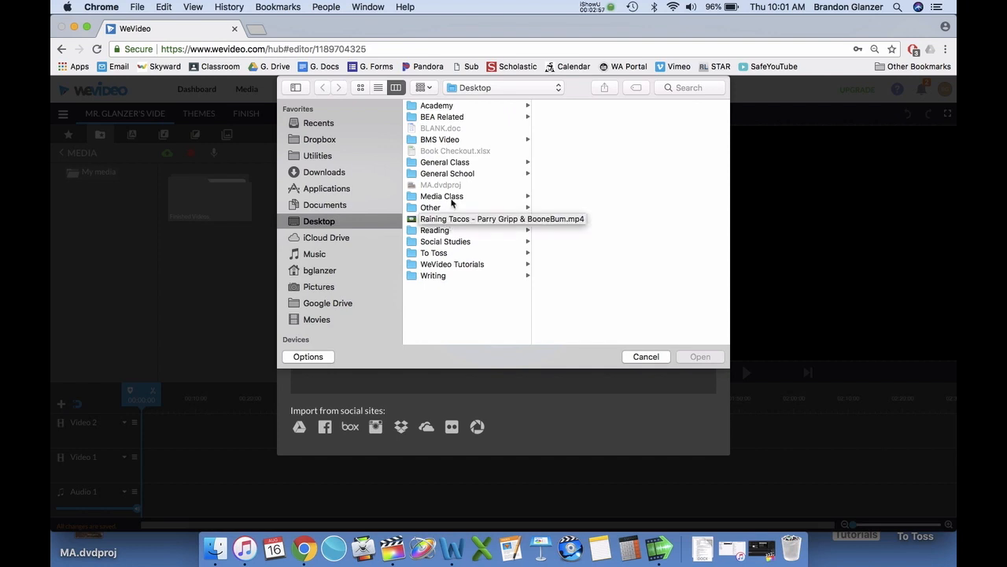
click(451, 197)
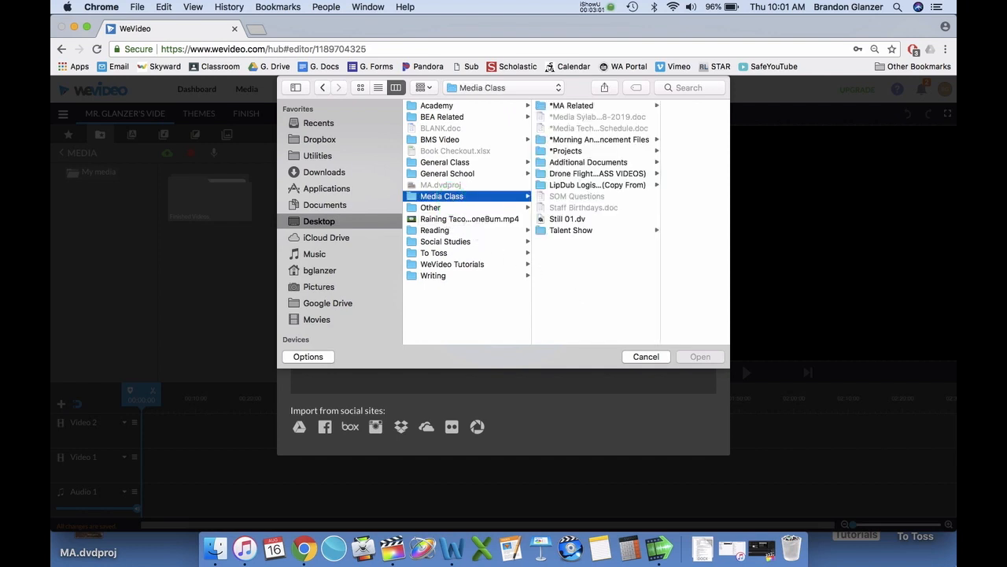
key(F11)
key(F11)
click(602, 140)
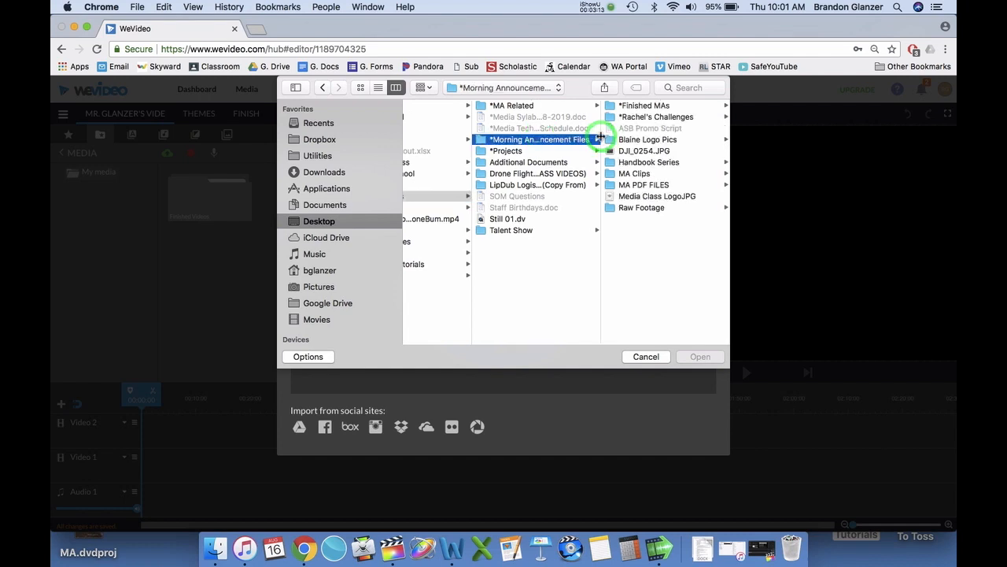
click(659, 106)
click(655, 118)
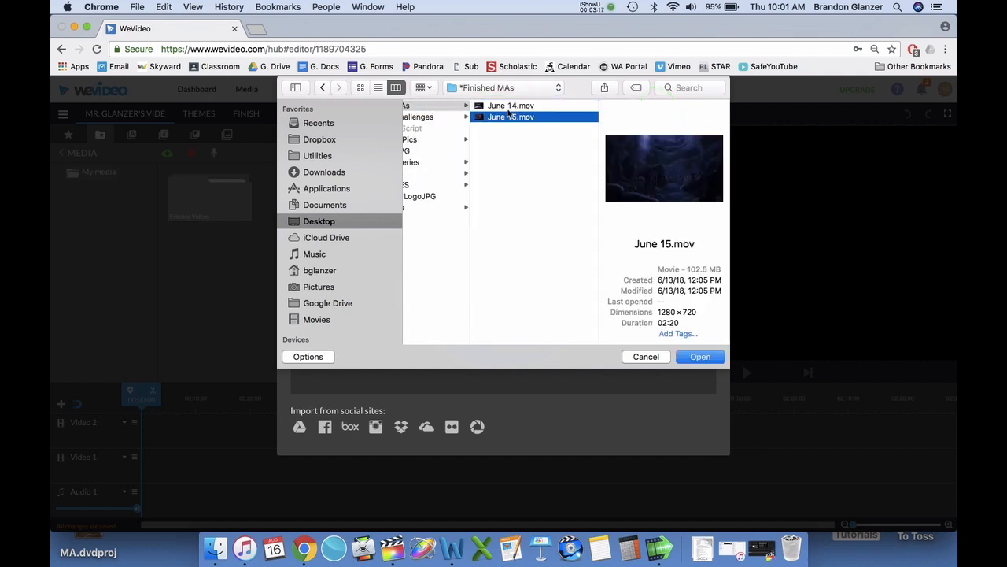
click(510, 107)
click(703, 356)
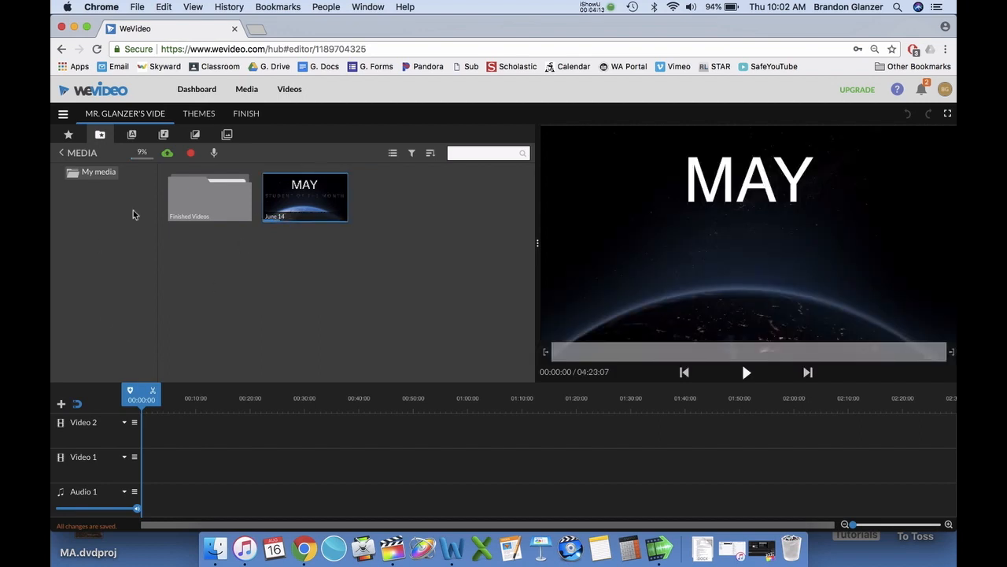
Look through the Starter text titles and the Free Music audio library
click(134, 136)
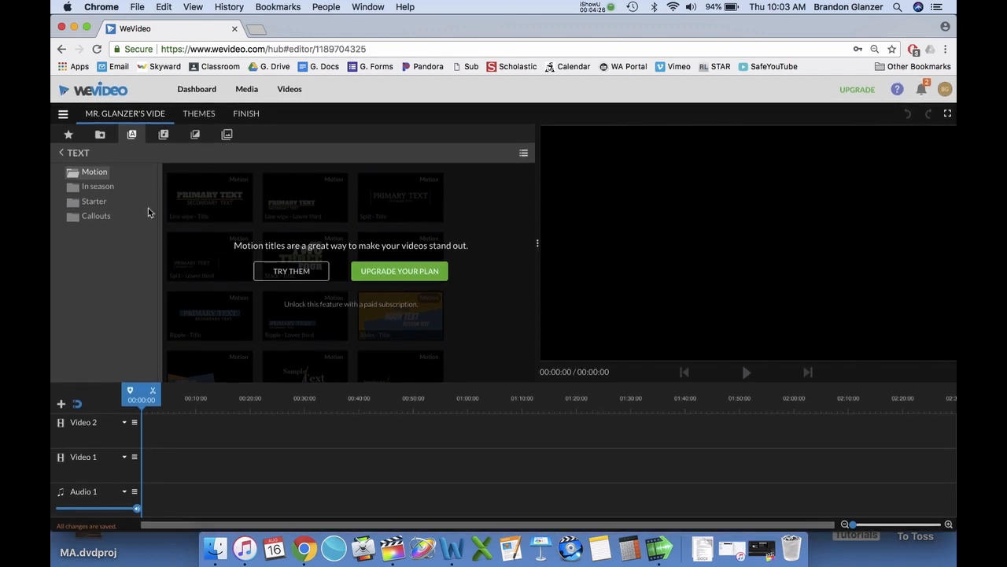
click(94, 202)
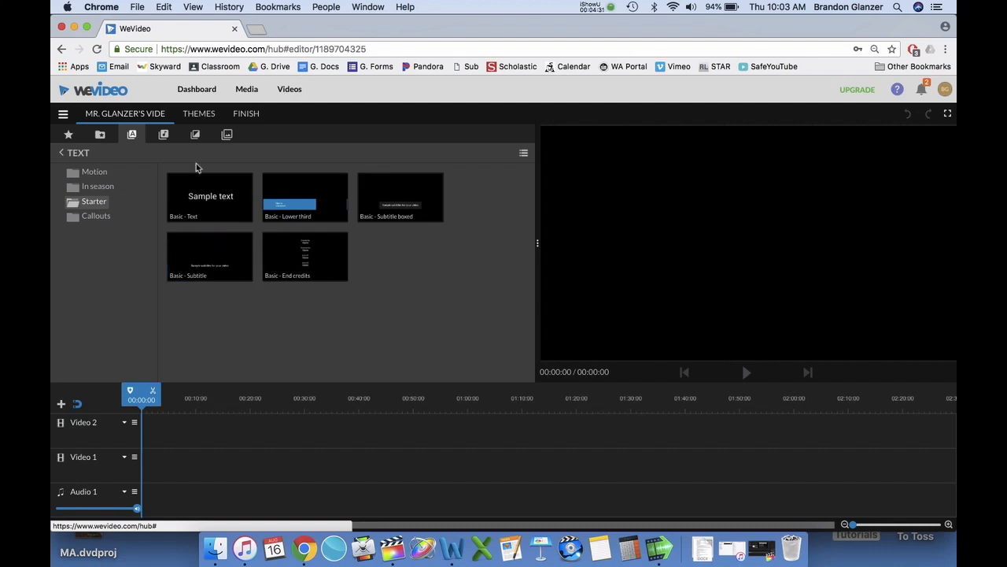
click(163, 135)
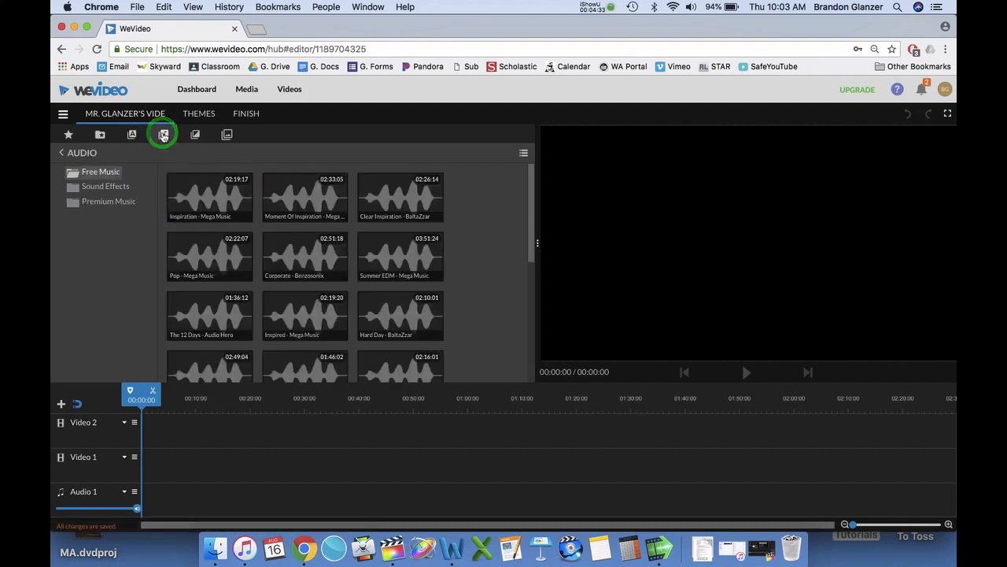
Look through the Free Music, Sound Effects and Premium Music categories of the audio library
click(101, 173)
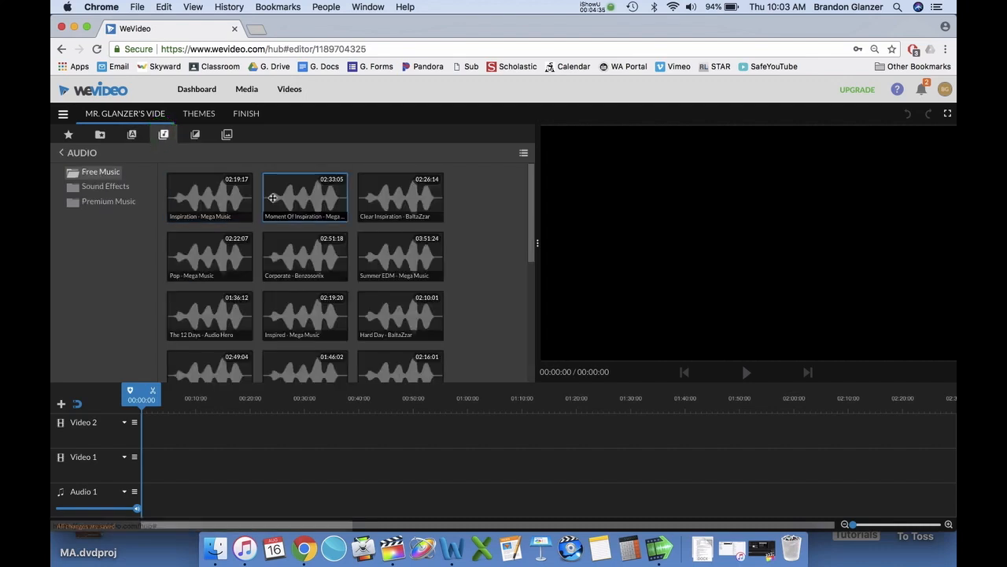
click(118, 187)
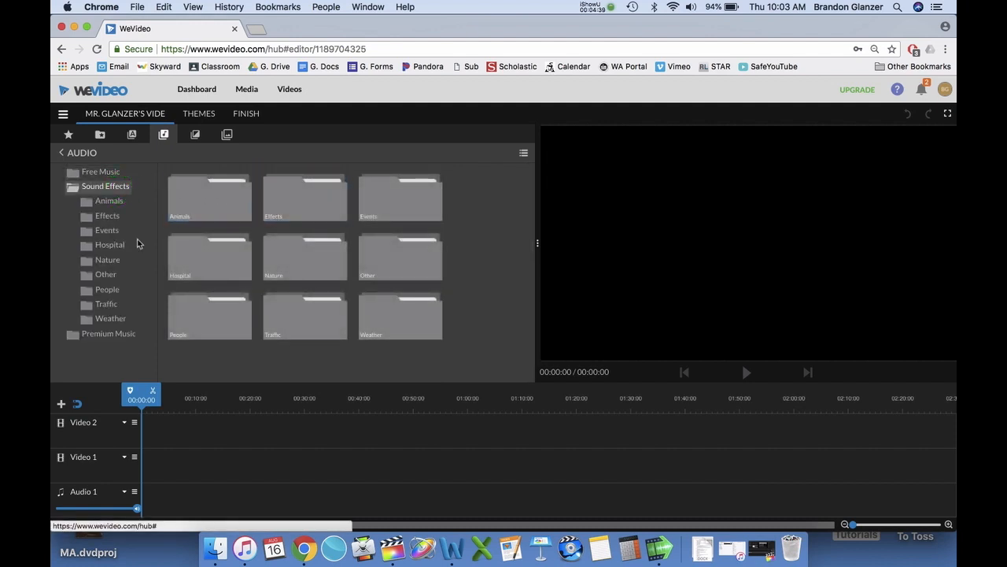
click(115, 335)
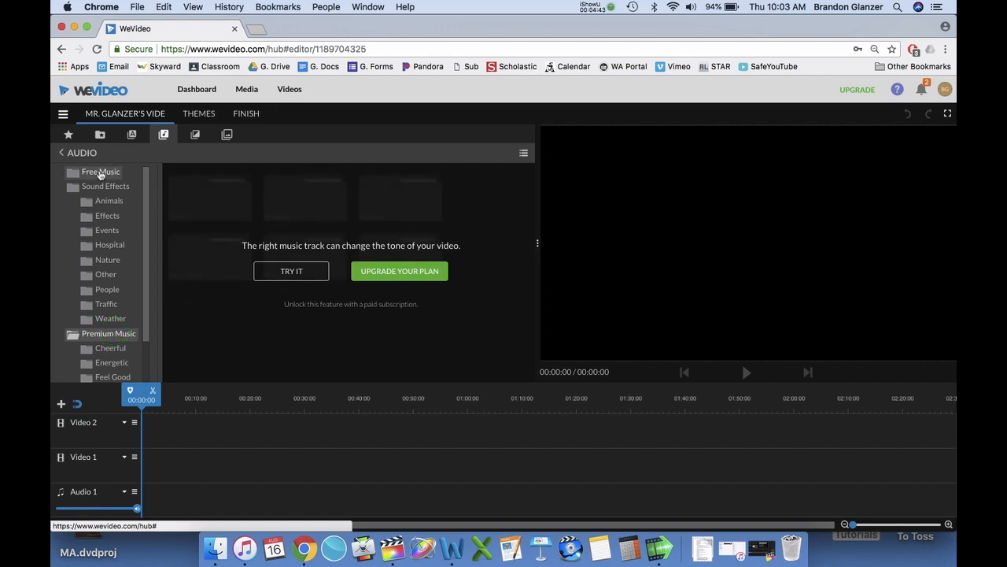
click(100, 172)
Look through the Standard and Additional categories of the transitions library
click(197, 134)
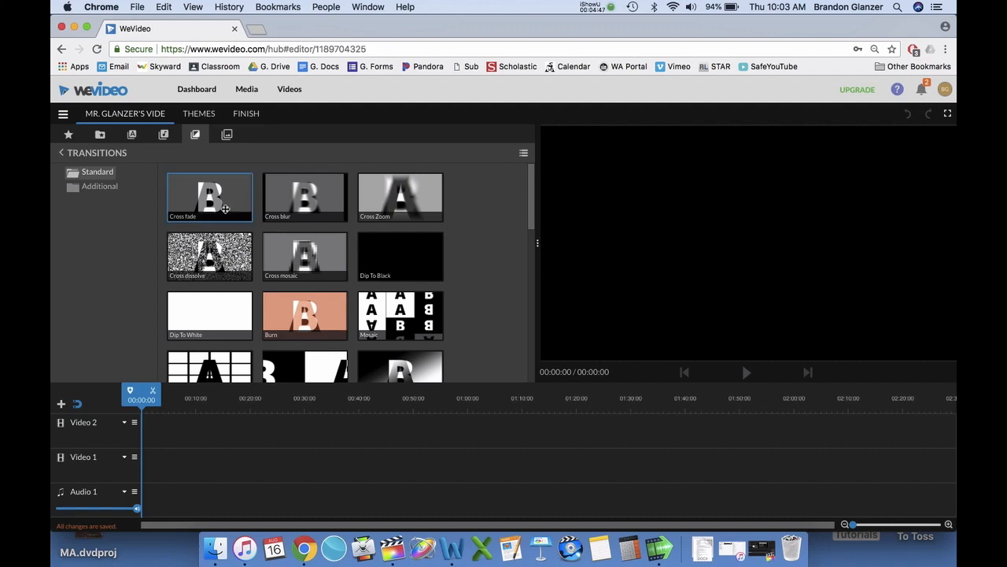
scroll(337, 228, down, 3)
scroll(336, 229, down, 2)
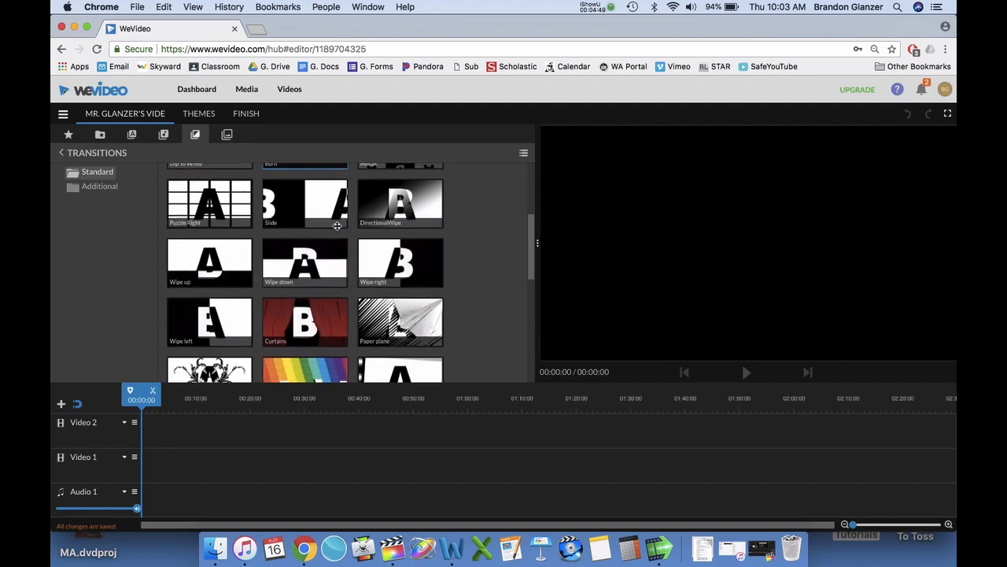
scroll(337, 228, up, 5)
click(105, 187)
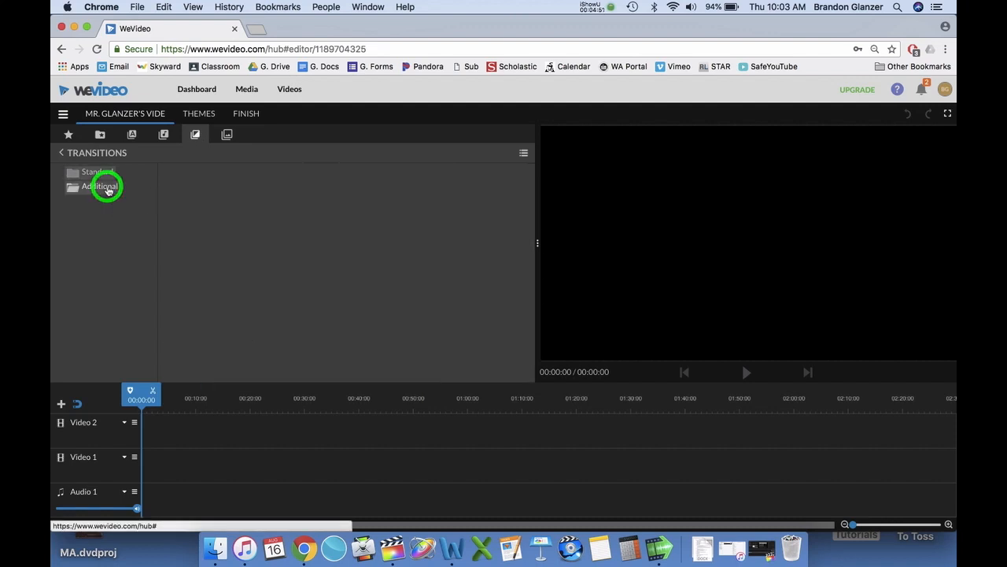
click(101, 172)
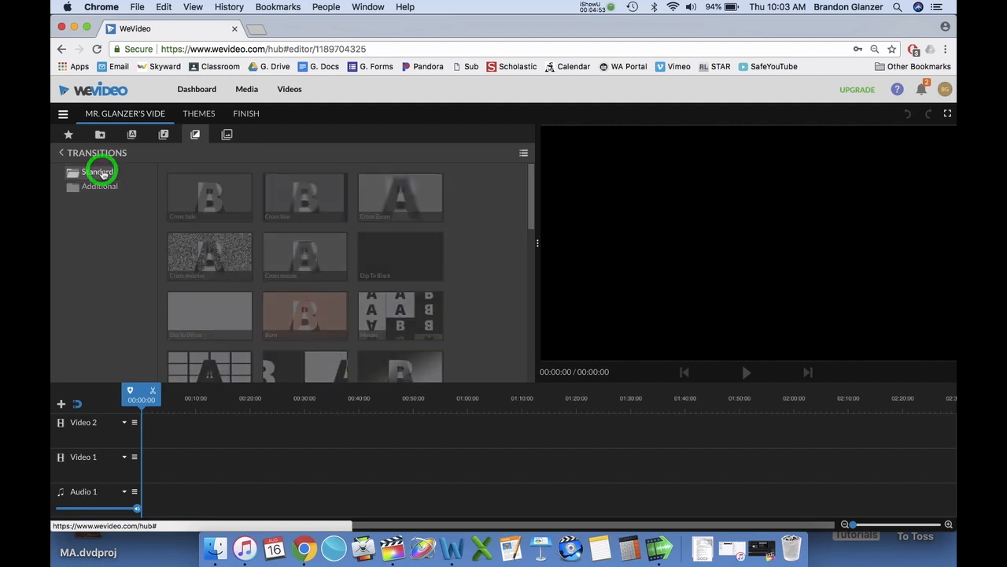
Look through the Backgrounds, Solids, Overlays and Frames categories of the graphics library
click(227, 135)
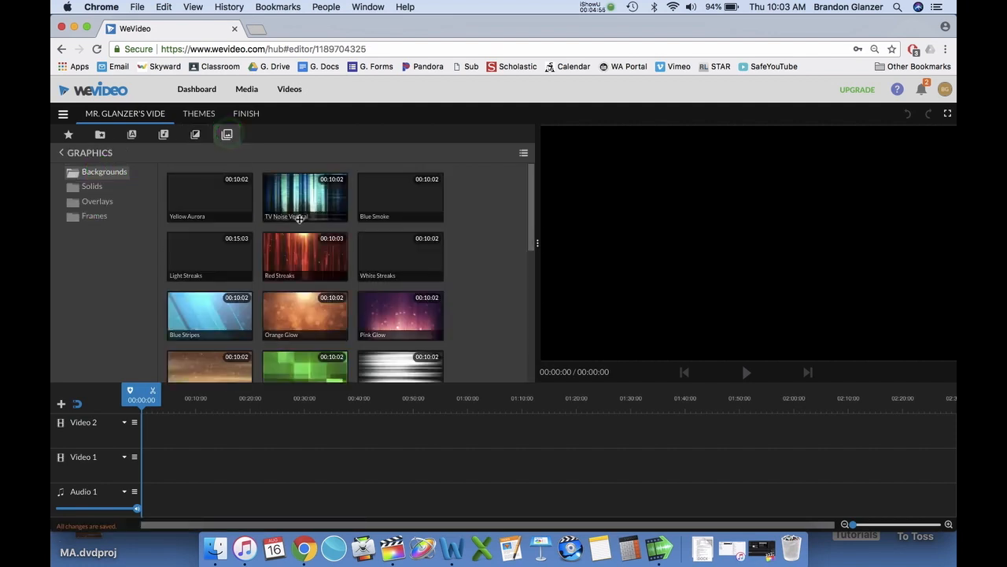
click(92, 187)
click(95, 203)
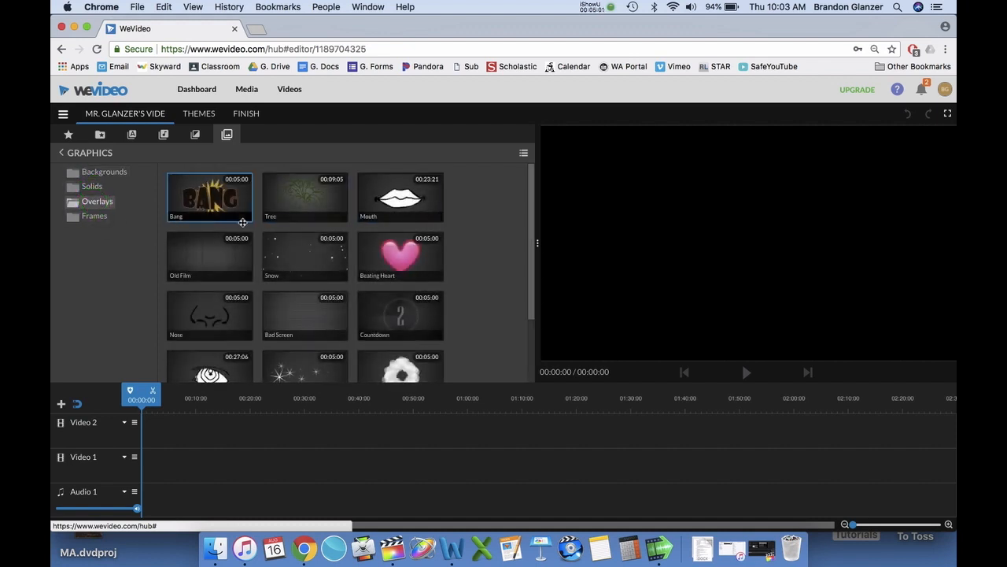
click(96, 215)
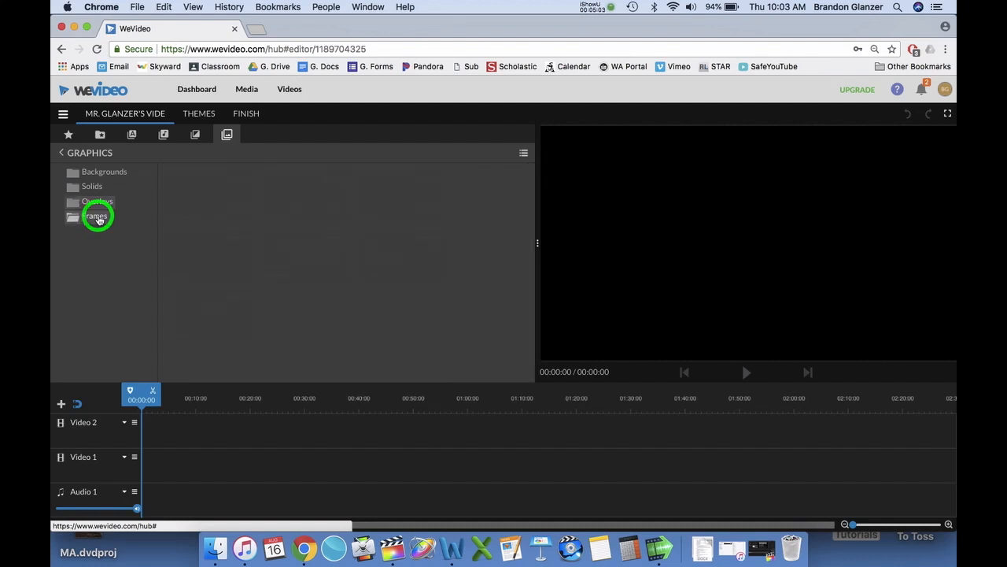
click(100, 172)
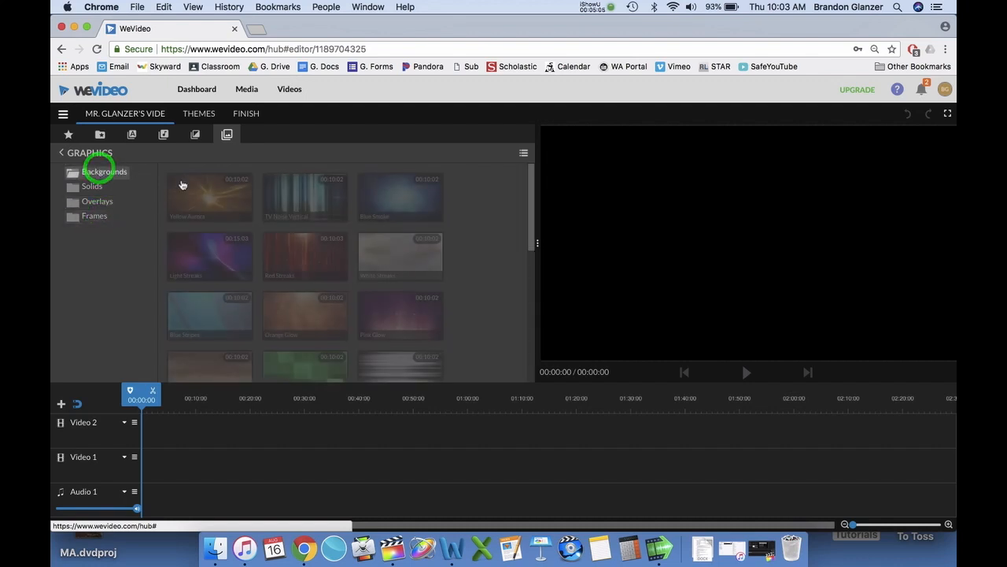
scroll(309, 309, down, 3)
scroll(309, 308, up, 3)
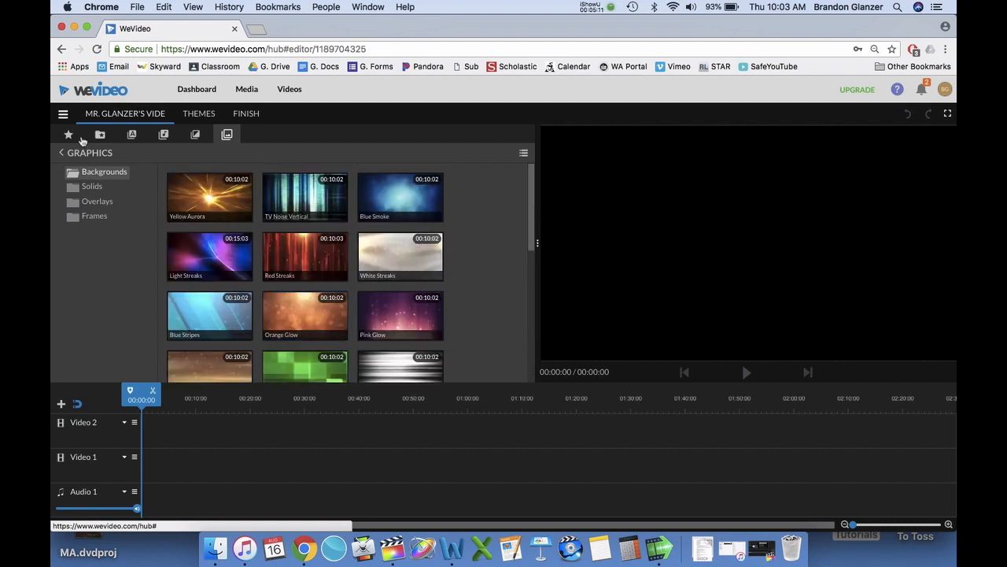
Place the June 14 clip from My media at the start of the Video 1 track
click(100, 134)
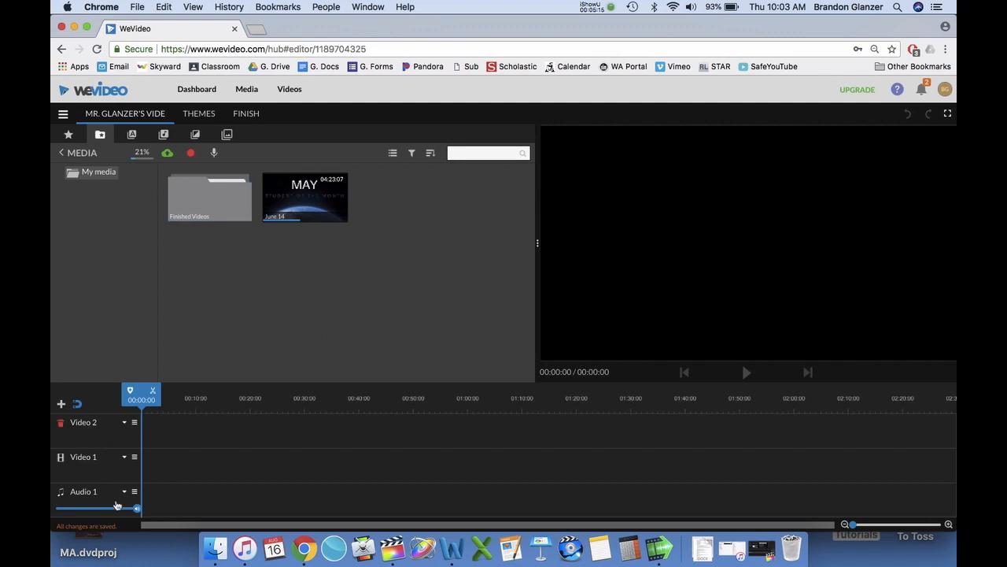
click(218, 444)
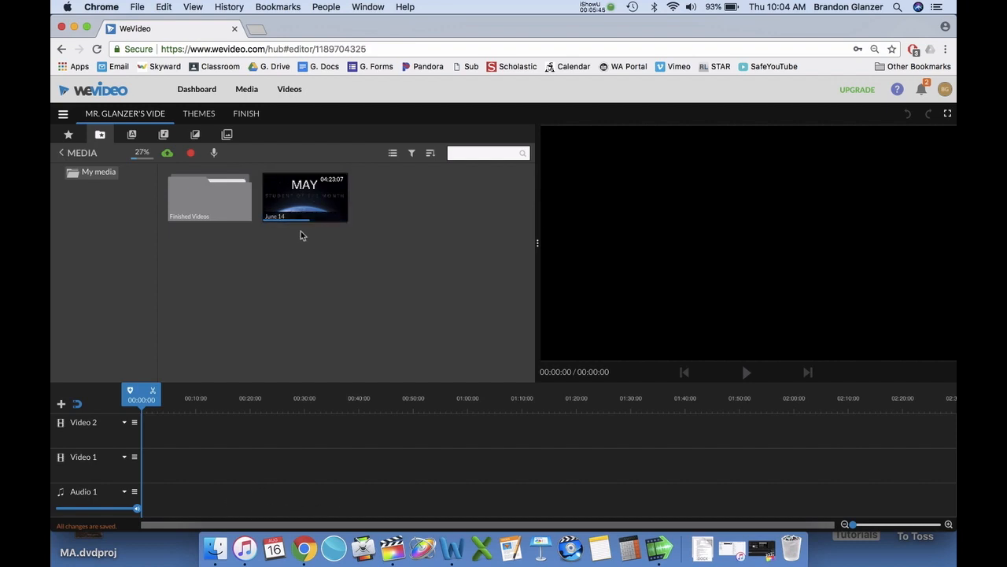
click(303, 199)
drag(303, 199, 152, 472)
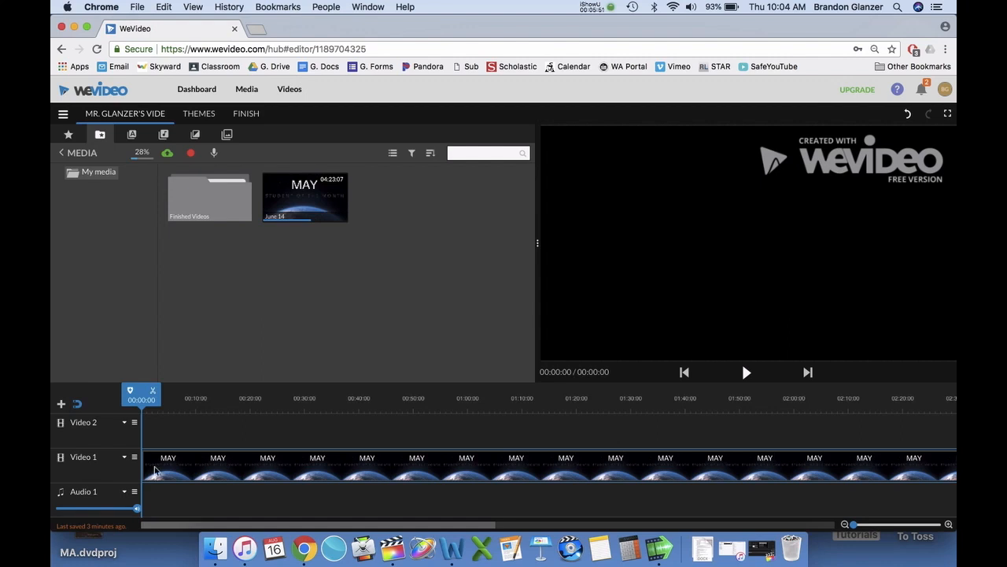
Preview the June 14 clip to find a cut point and split it at 00:24:19
drag(166, 405, 308, 400)
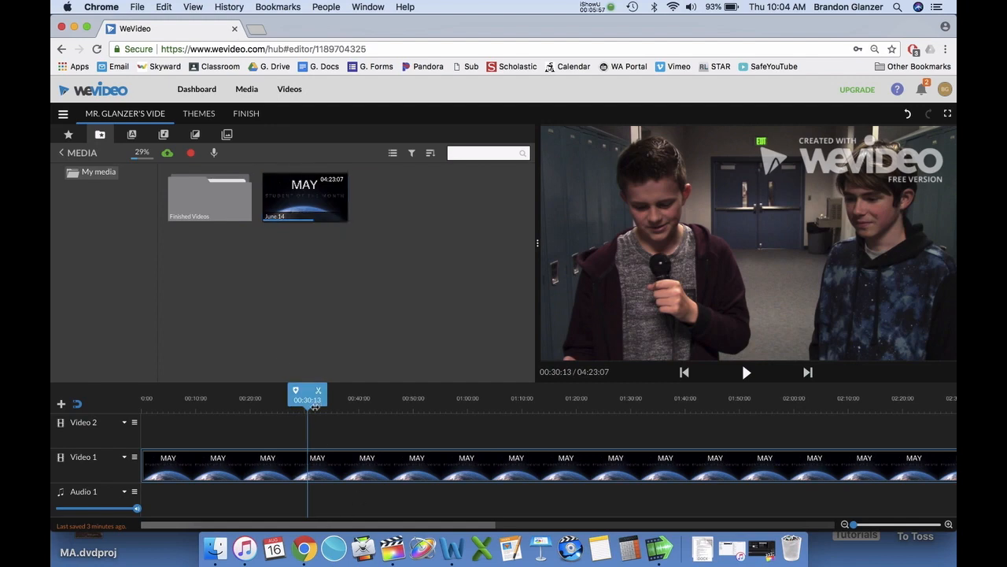
drag(307, 400, 337, 399)
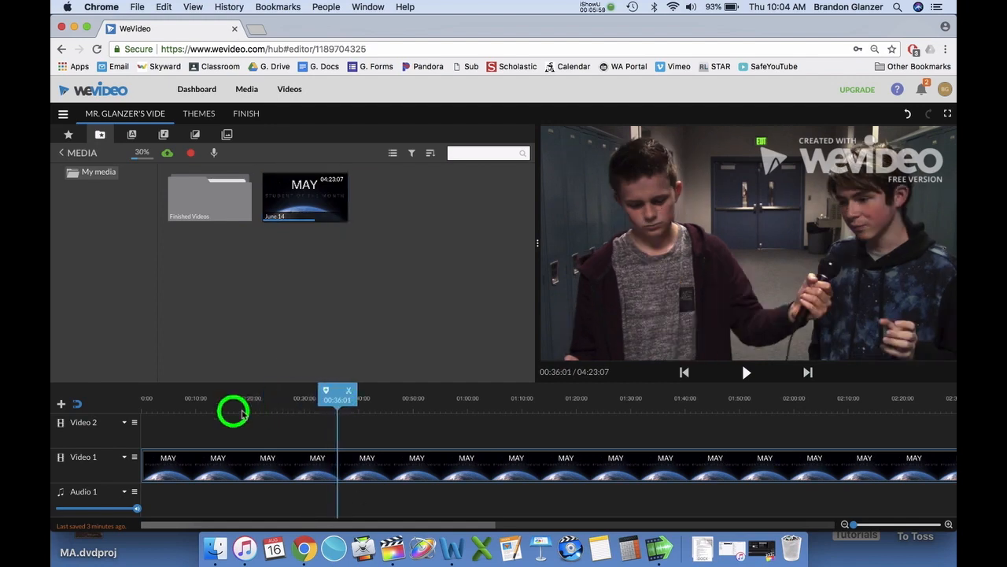
drag(242, 413, 408, 402)
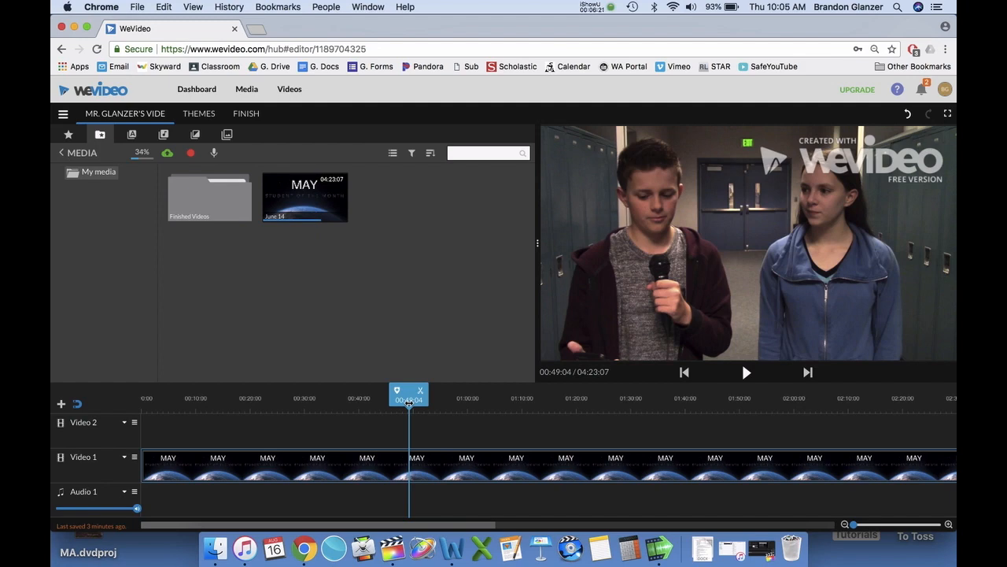
drag(409, 401, 263, 402)
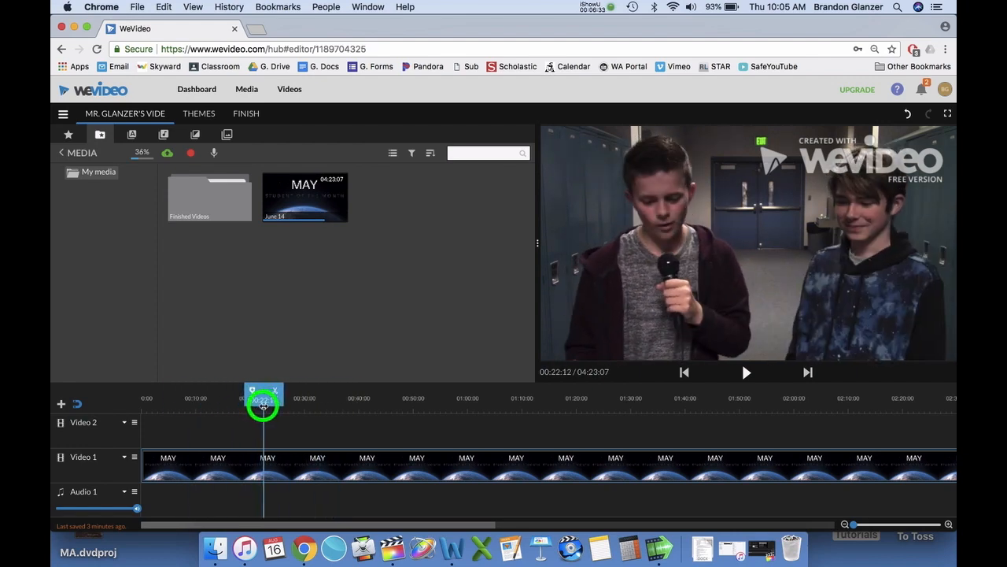
click(749, 372)
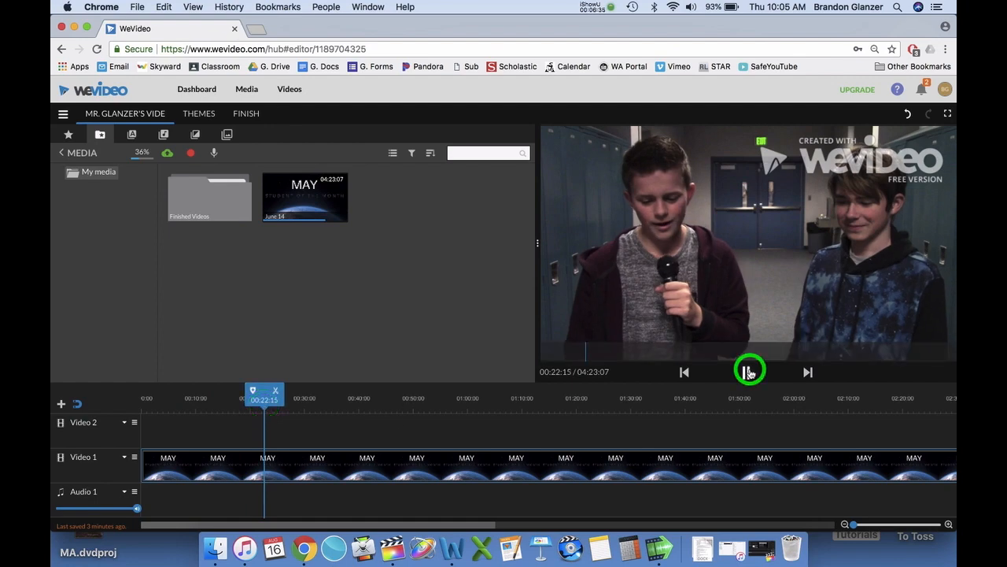
click(748, 372)
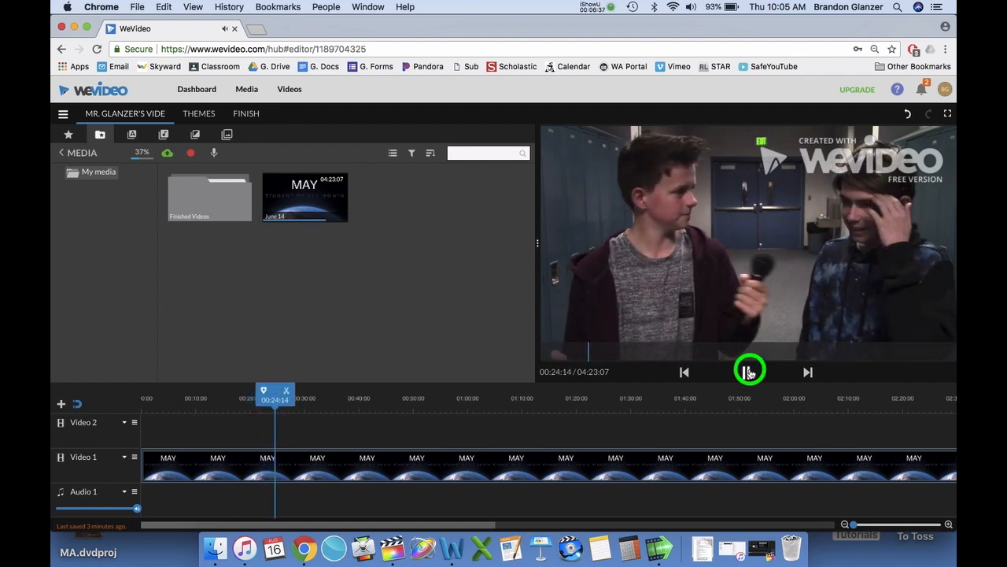
click(277, 463)
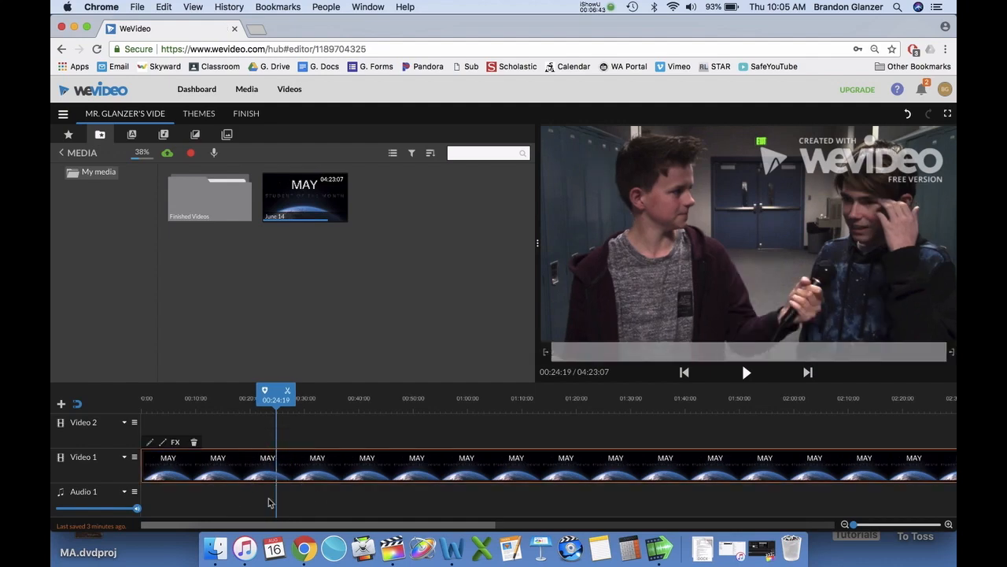
click(290, 393)
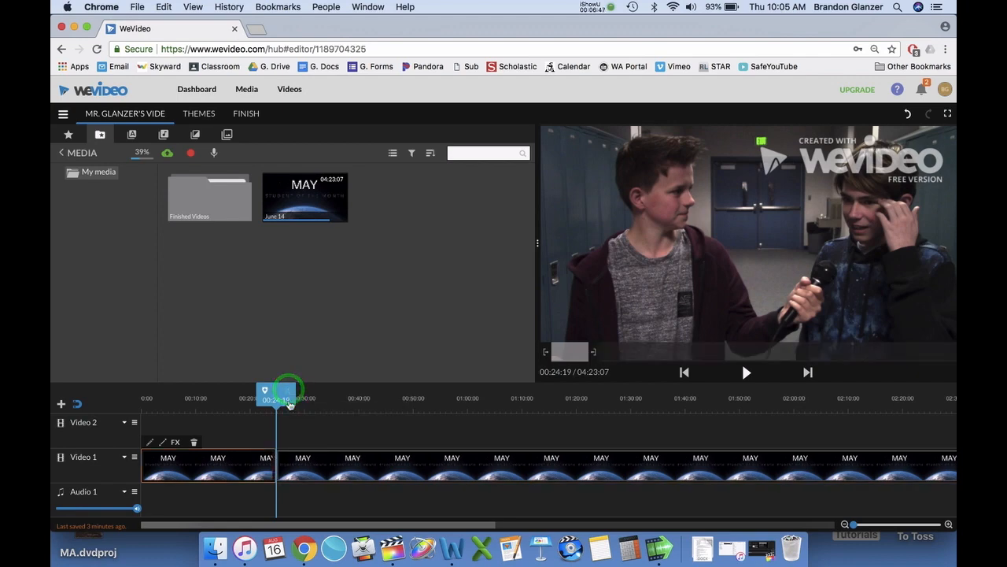
Delete the first segment of the split June 14 clip from the Video 1 track
click(302, 469)
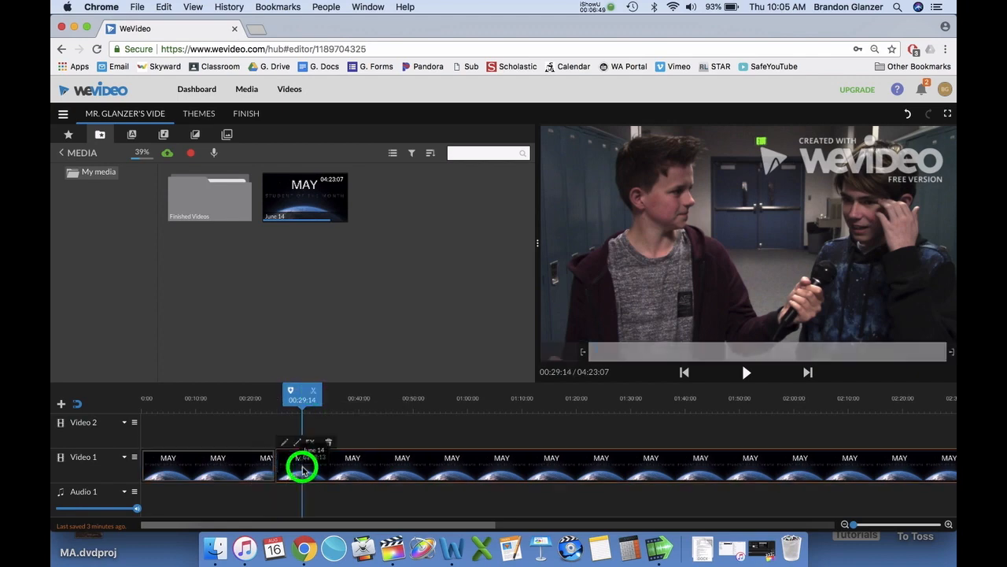
click(253, 470)
click(314, 471)
click(251, 474)
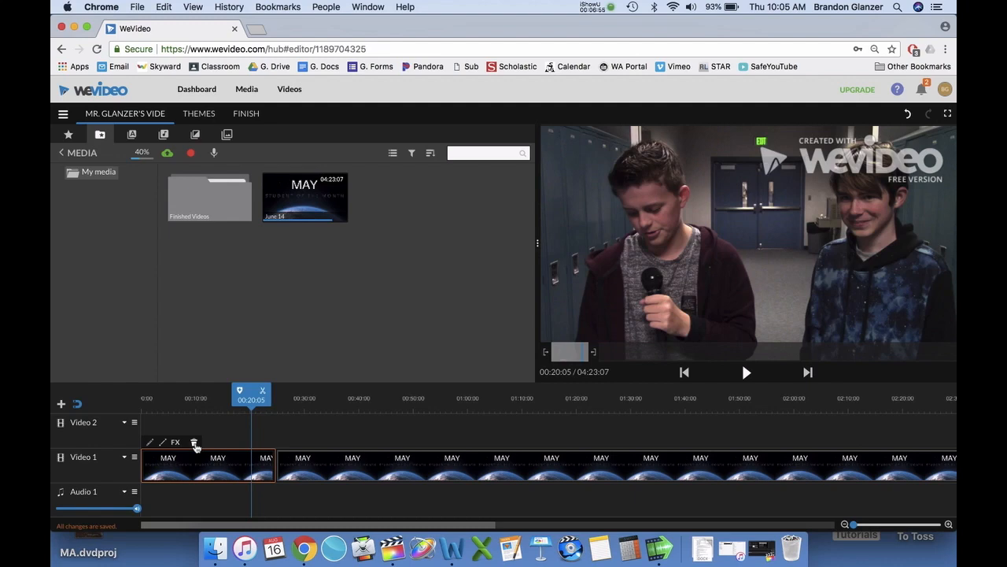
click(195, 445)
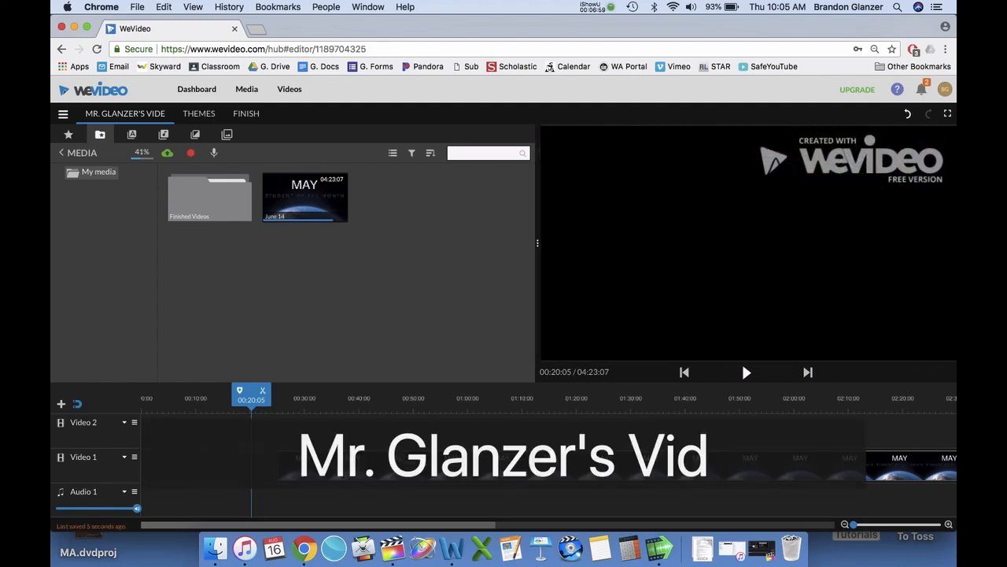
Move the remaining June 14 segment to the start of the Video 1 track
click(329, 464)
click(297, 409)
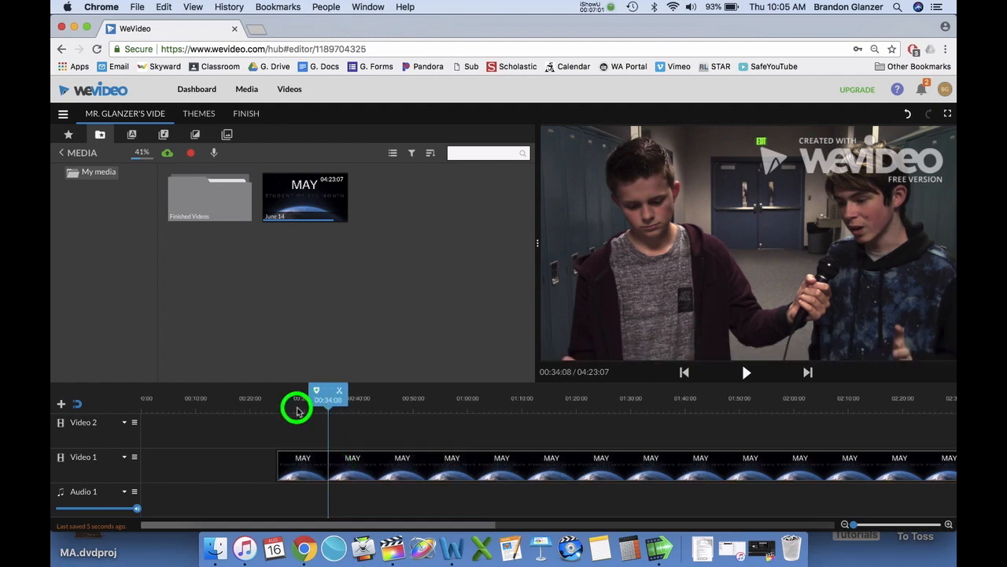
drag(296, 409, 310, 435)
click(295, 472)
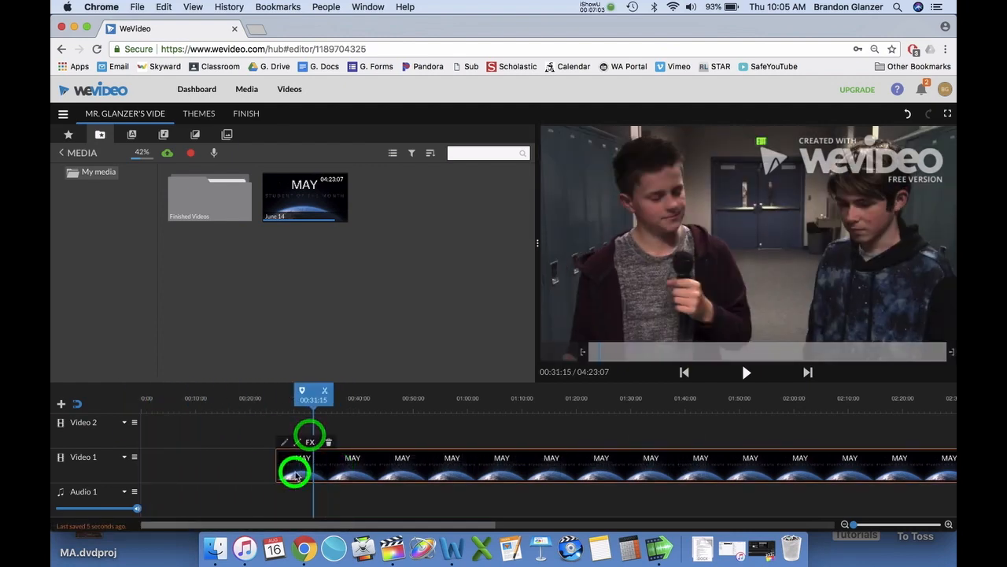
drag(295, 472, 158, 469)
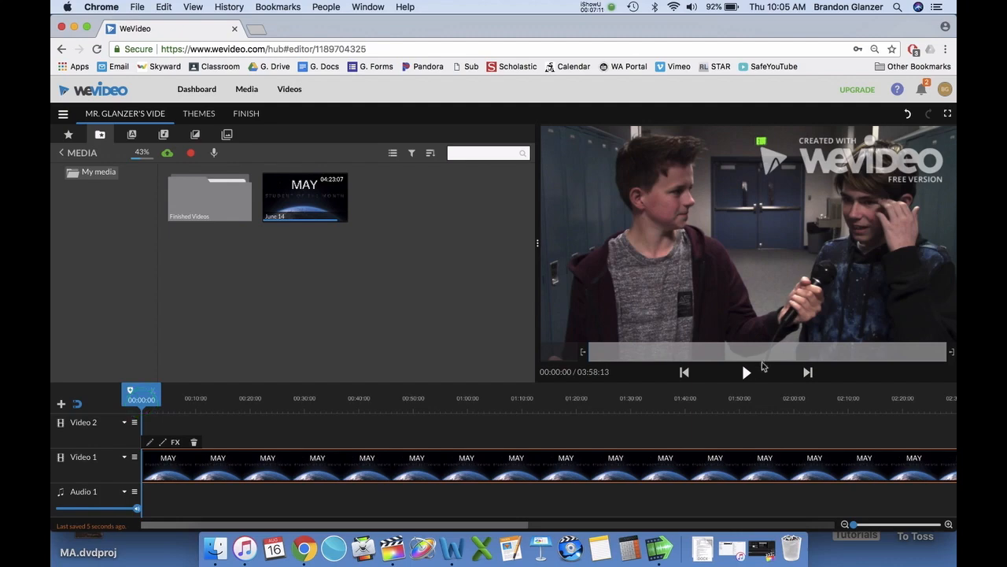
Play the June 14 clip from the beginning and split it at 00:06:24
click(748, 373)
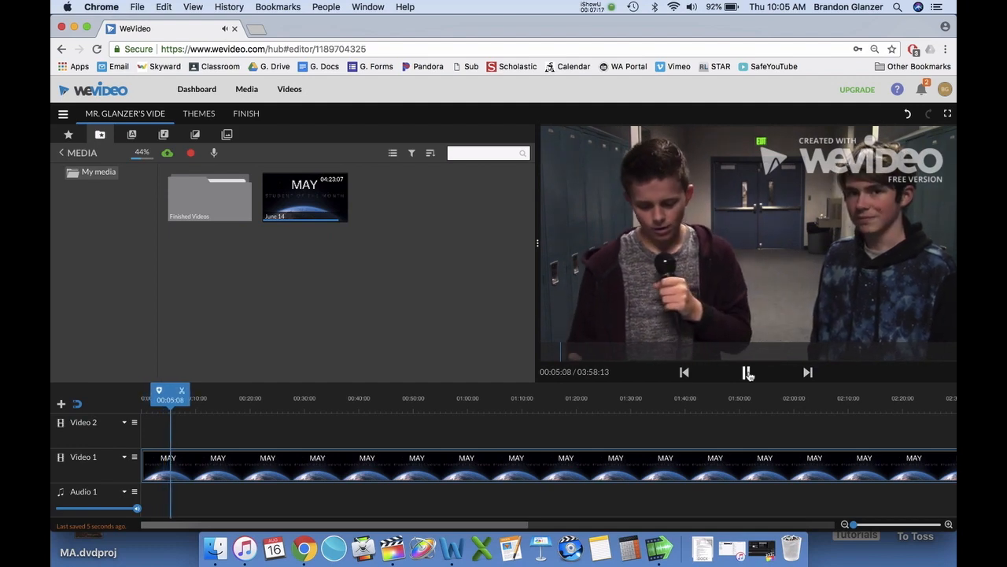
click(747, 373)
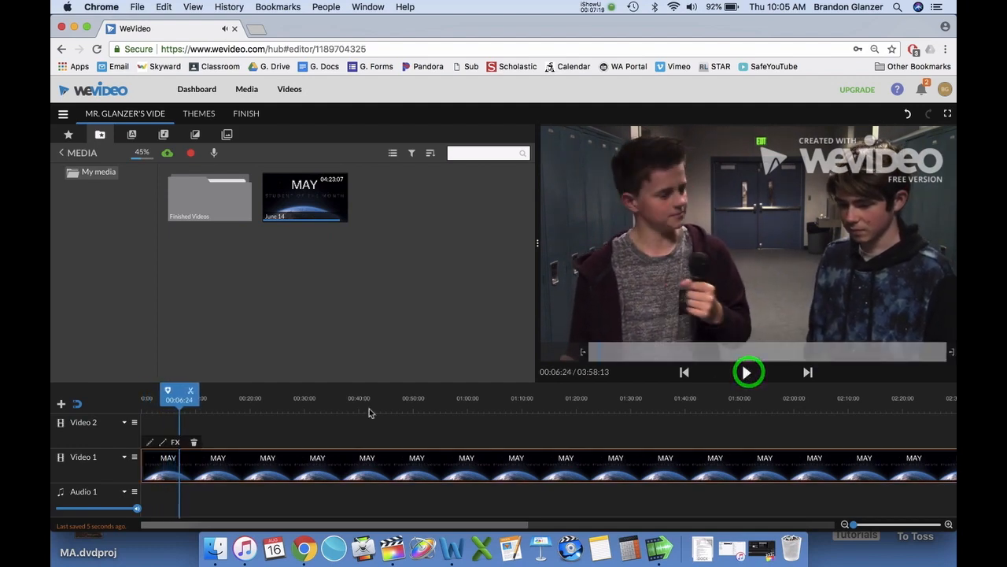
click(192, 391)
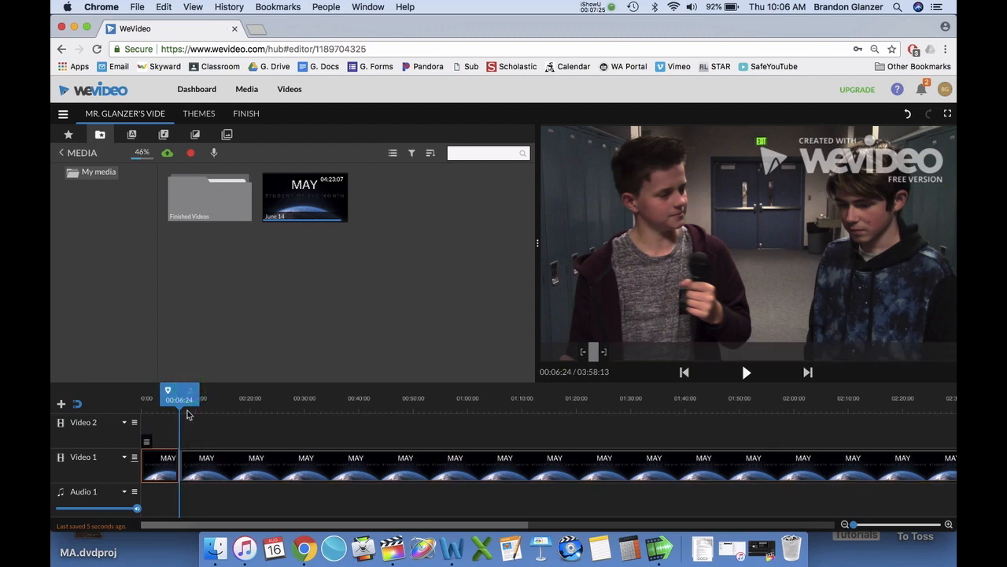
Preview the second June 14 segment to find the next cut point and split it at 00:54:02
drag(180, 404, 418, 407)
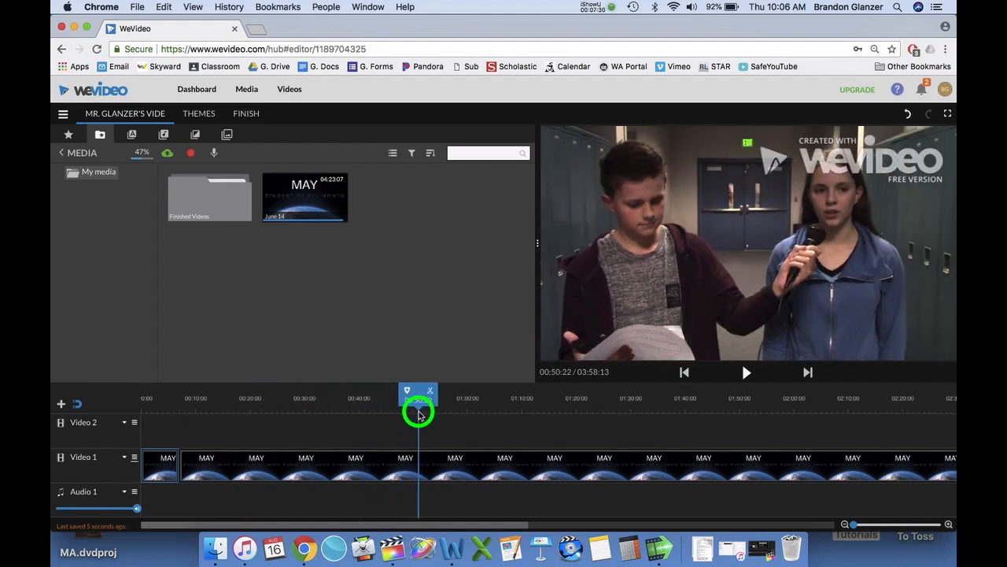
click(420, 468)
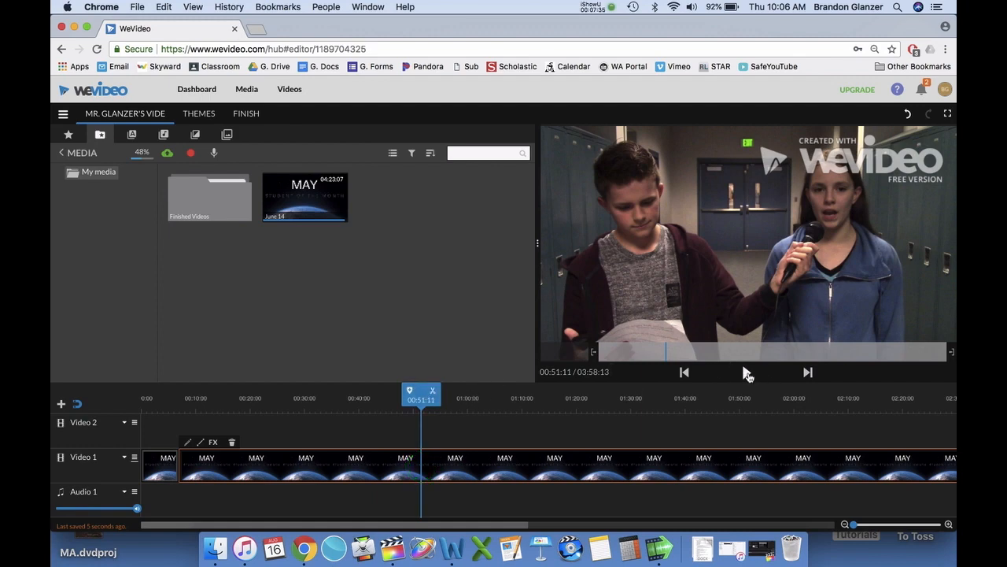
click(748, 375)
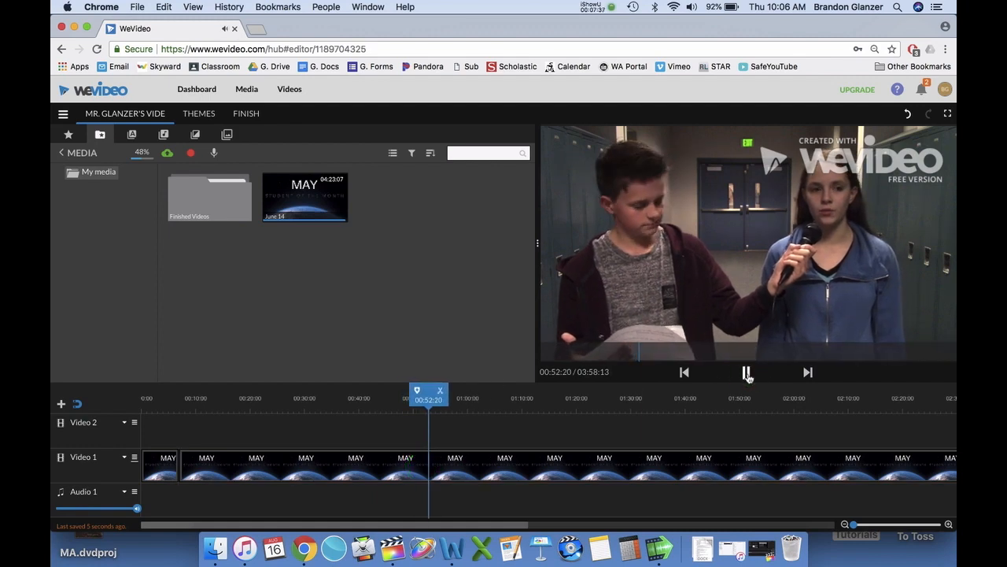
click(746, 374)
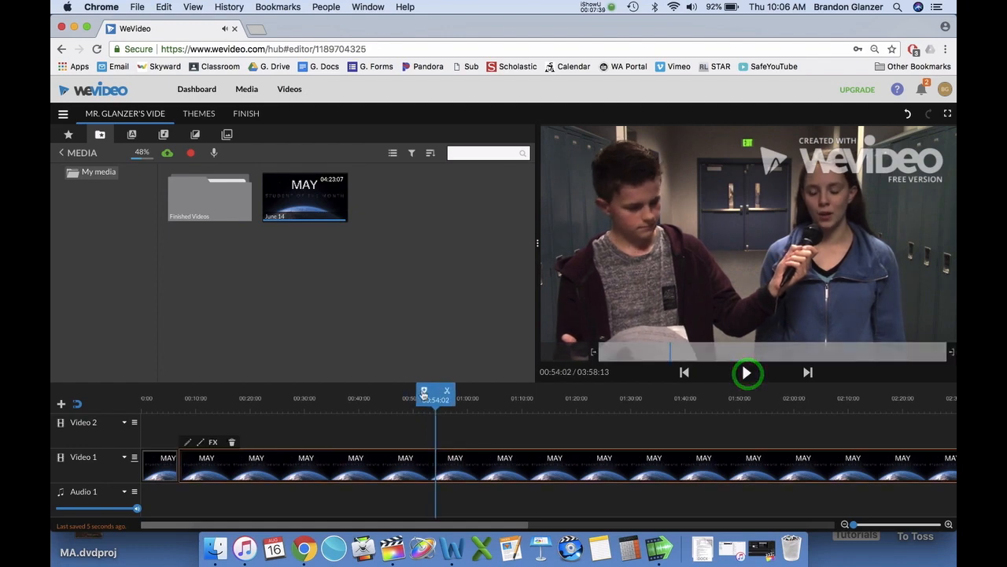
click(448, 392)
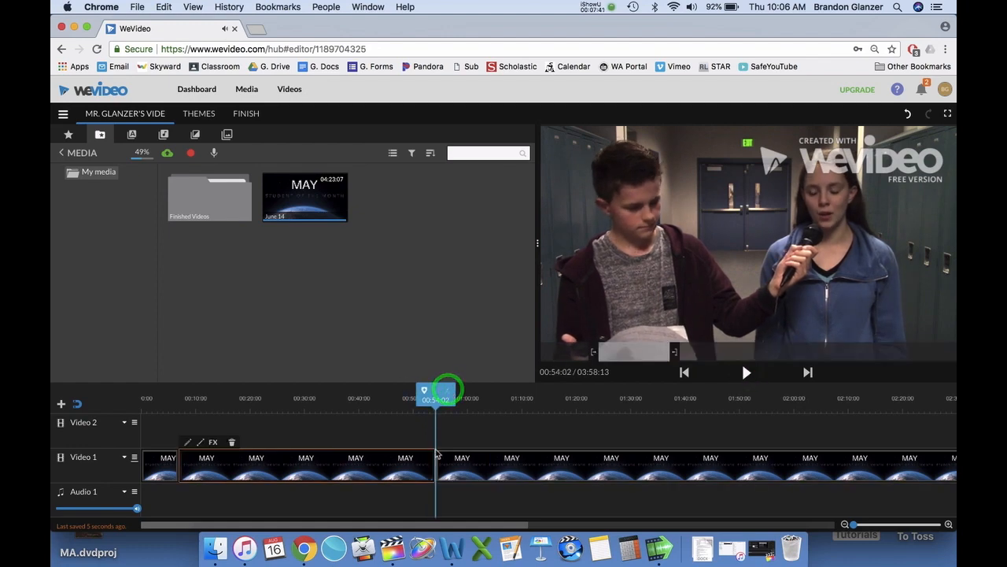
Delete the June 14 segment between 00:06:24 and 00:54:02 and move the following segment up against the first one
click(472, 473)
click(402, 471)
click(473, 473)
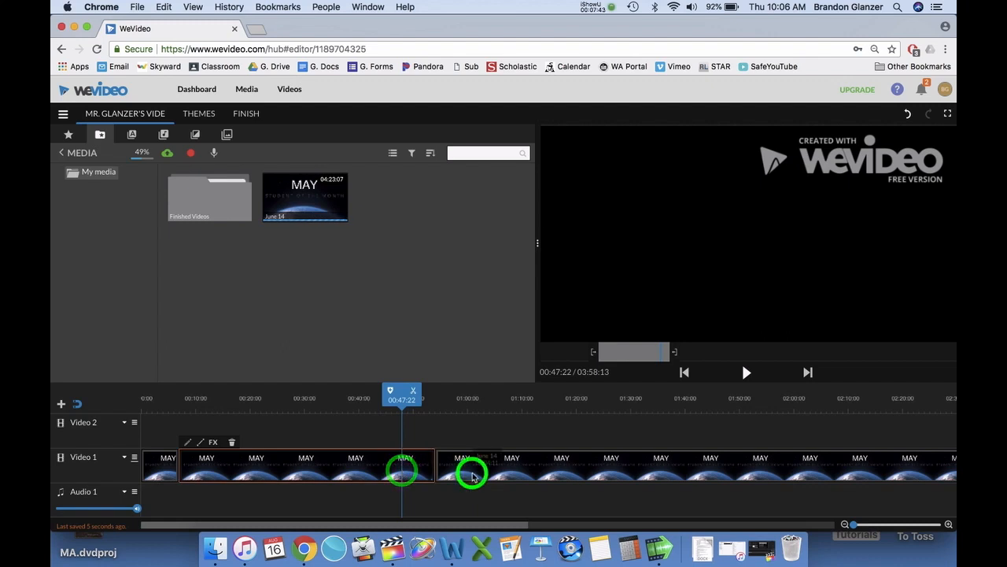
click(389, 471)
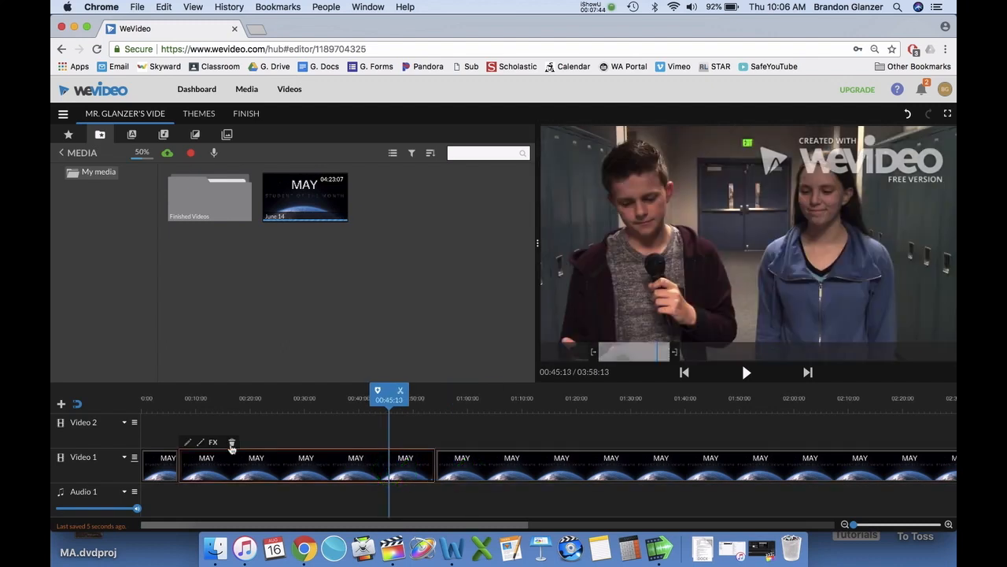
click(232, 445)
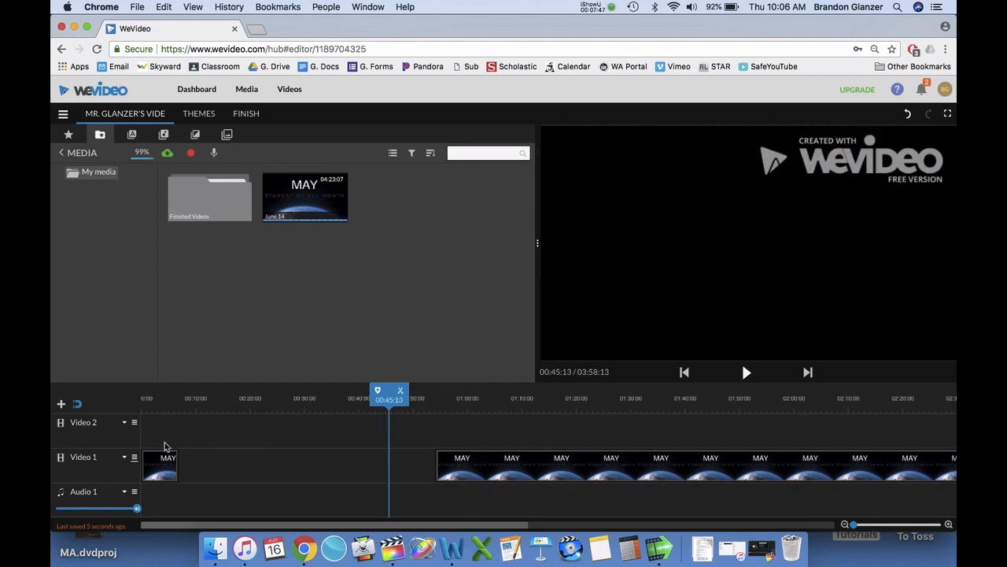
drag(470, 468, 210, 469)
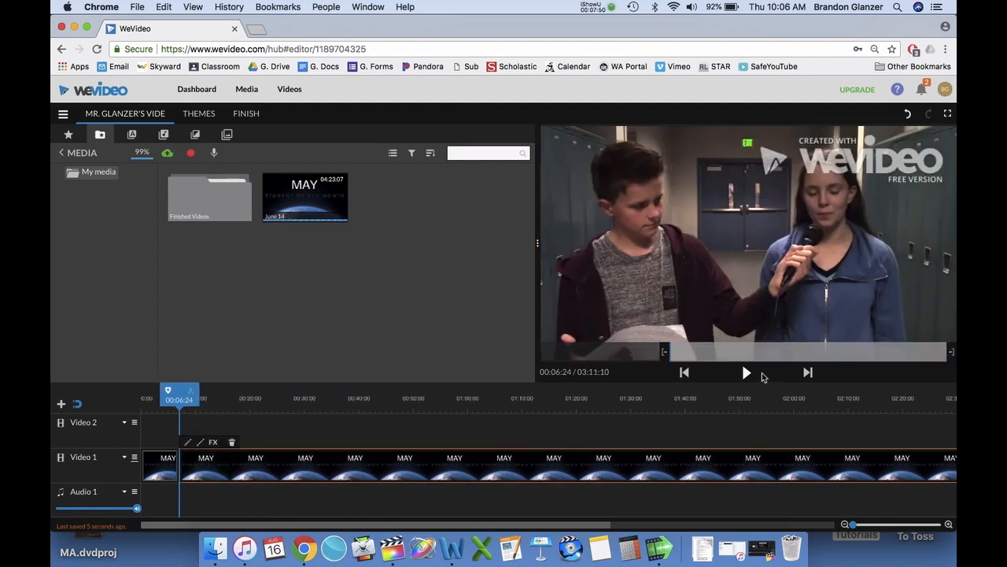
Play on from 00:06:24, split the June 14 clip at 00:16:00 and delete everything after that cut
click(747, 375)
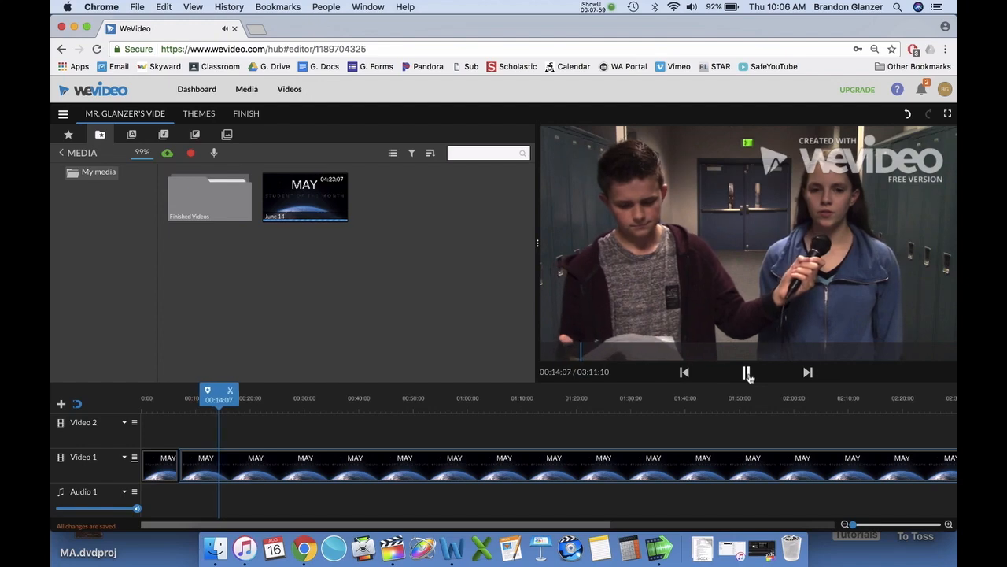
click(747, 375)
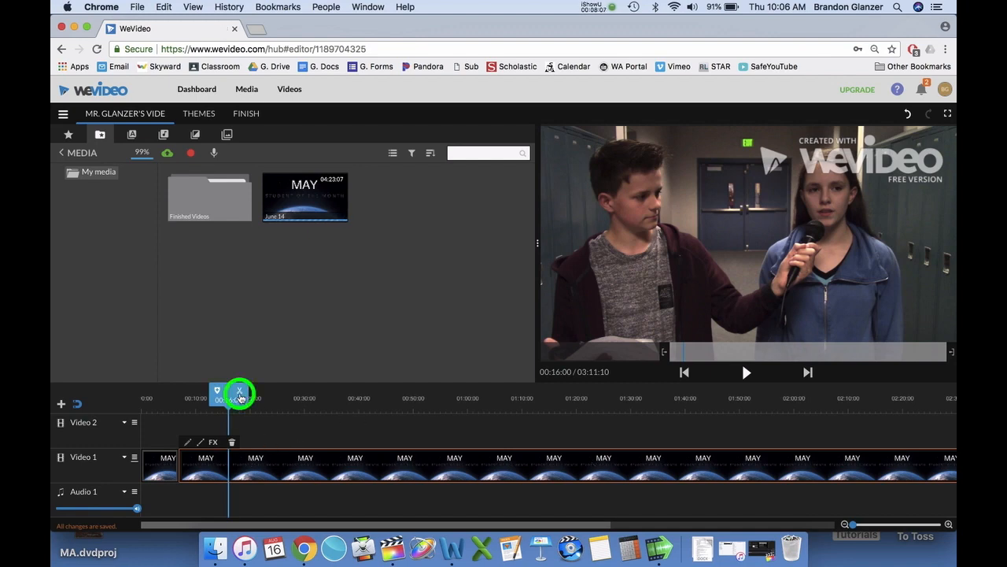
click(281, 470)
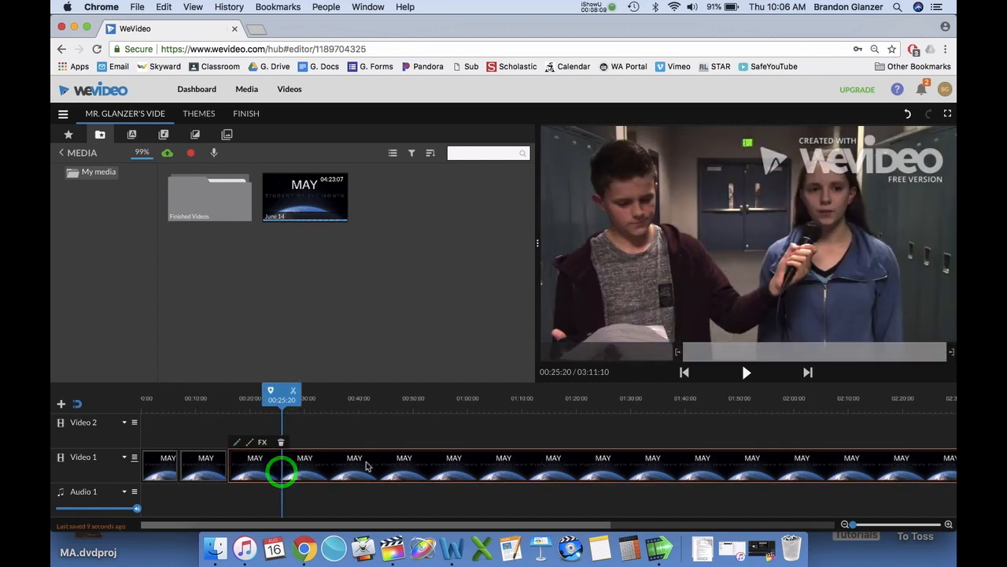
click(281, 443)
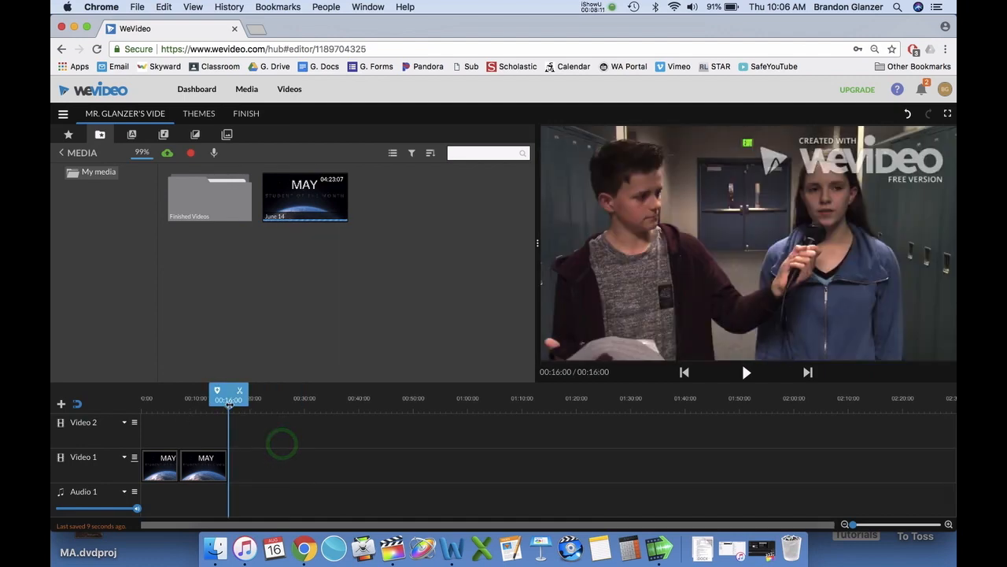
Enlarge the timeline scale and play across the cut between the two June 14 segments to examine the abrupt change
click(159, 409)
drag(160, 411, 186, 415)
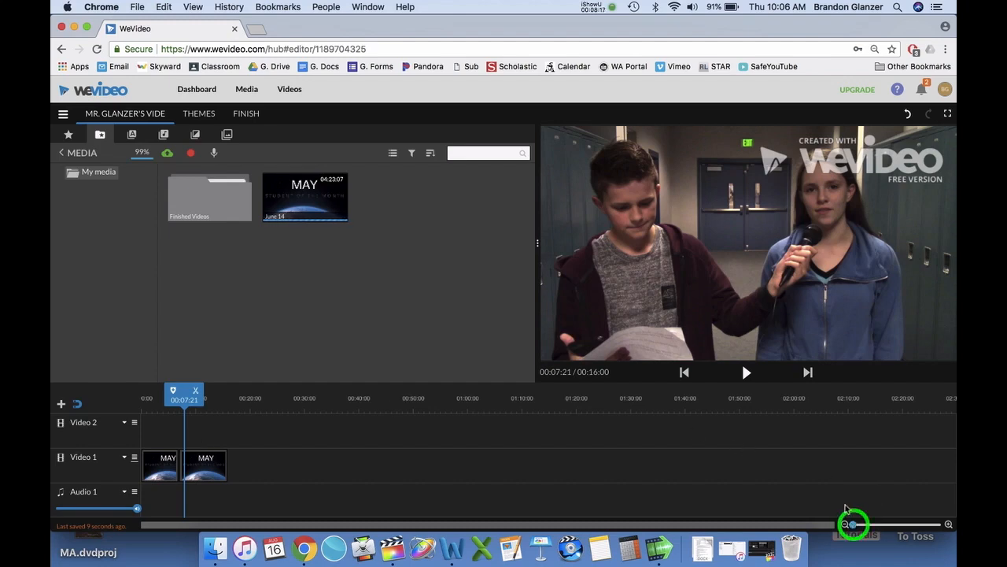
drag(858, 529, 862, 524)
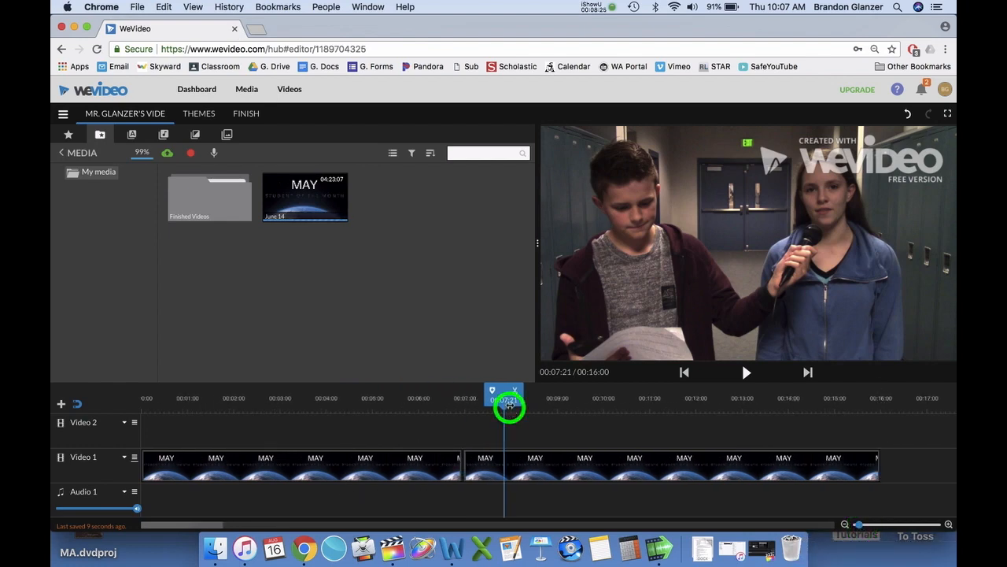
drag(509, 403, 466, 411)
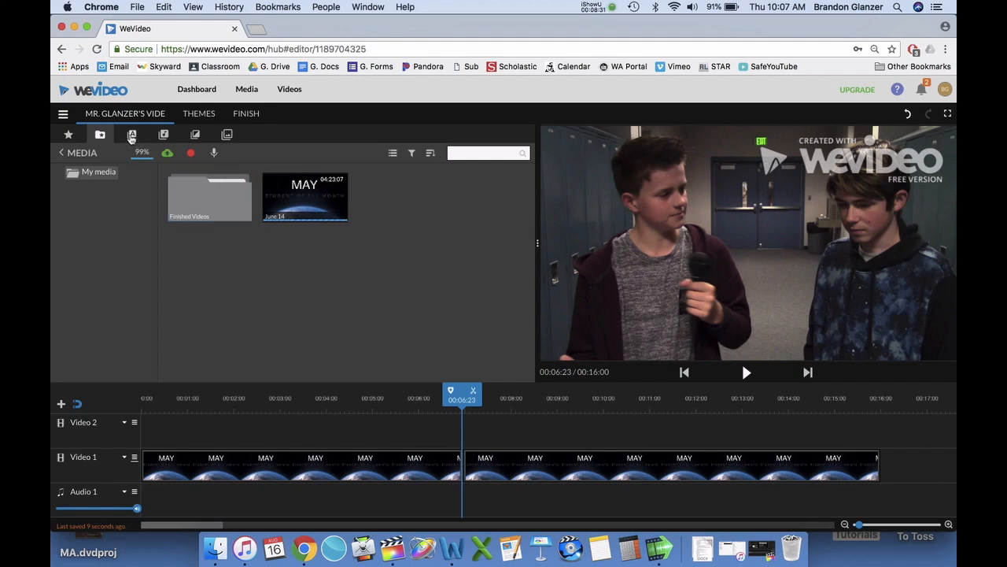
drag(457, 402, 413, 409)
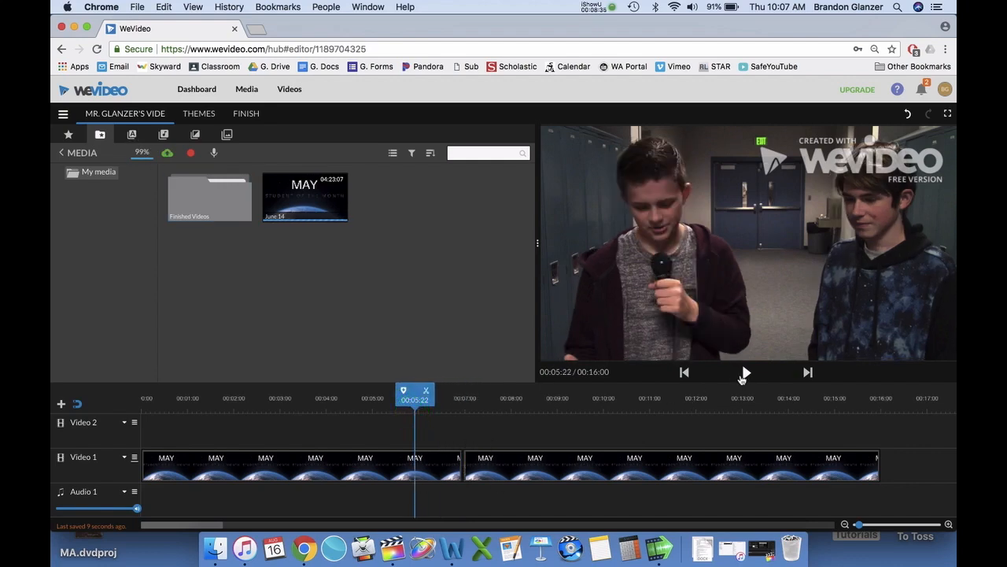
click(743, 377)
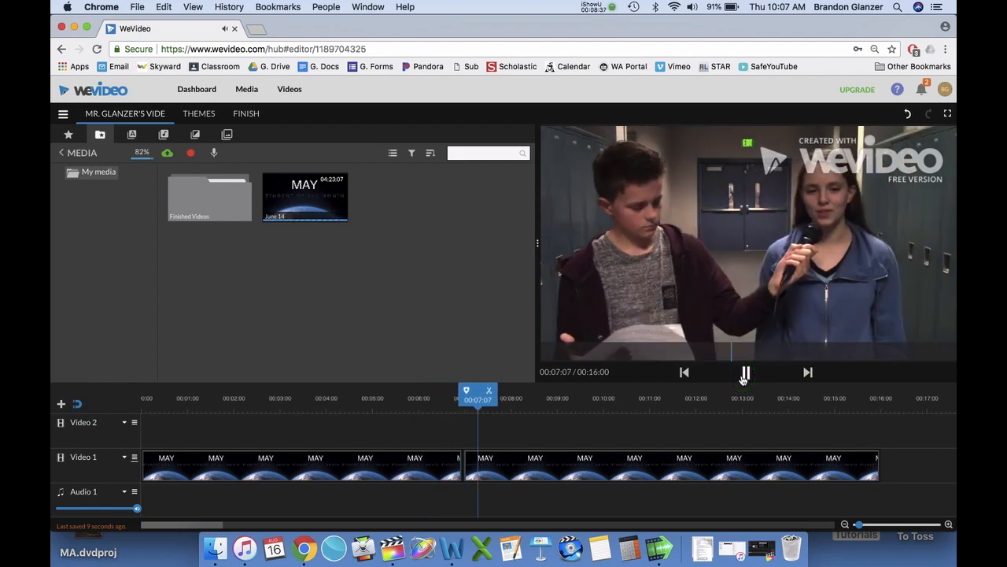
click(744, 376)
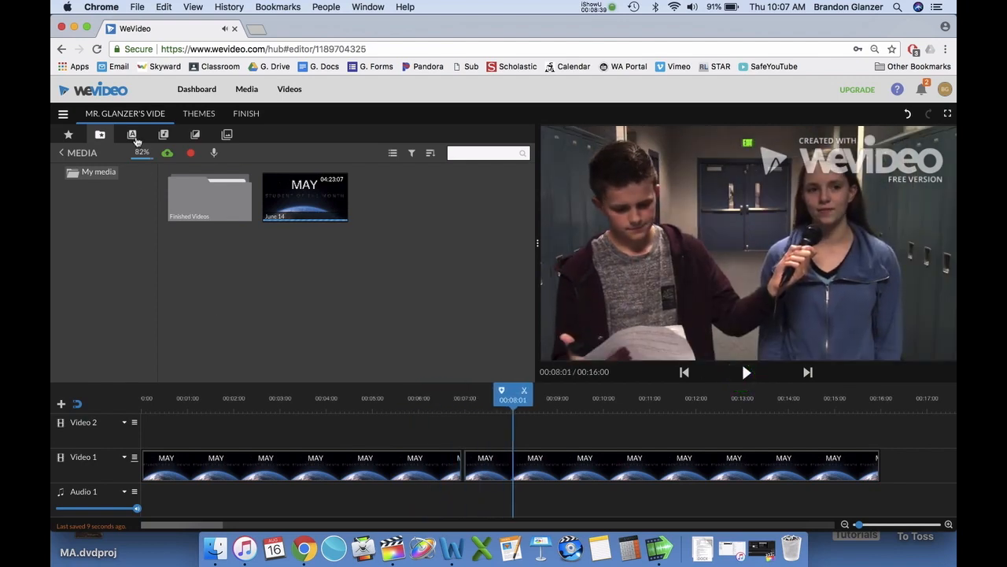
Browse the transitions library and preview the Cross blur, Cross mosaic and Cross dissolve transitions
click(132, 136)
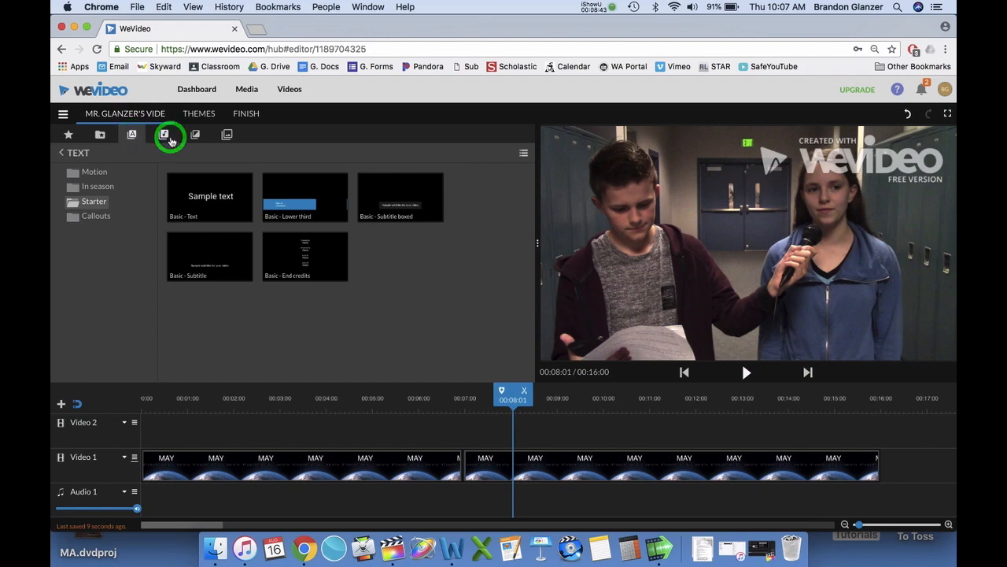
click(197, 135)
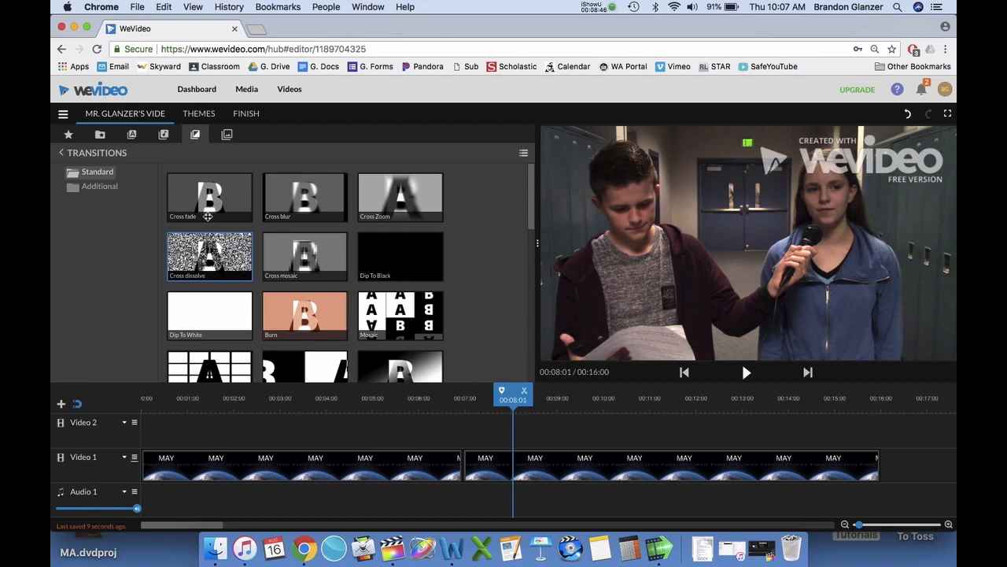
click(282, 201)
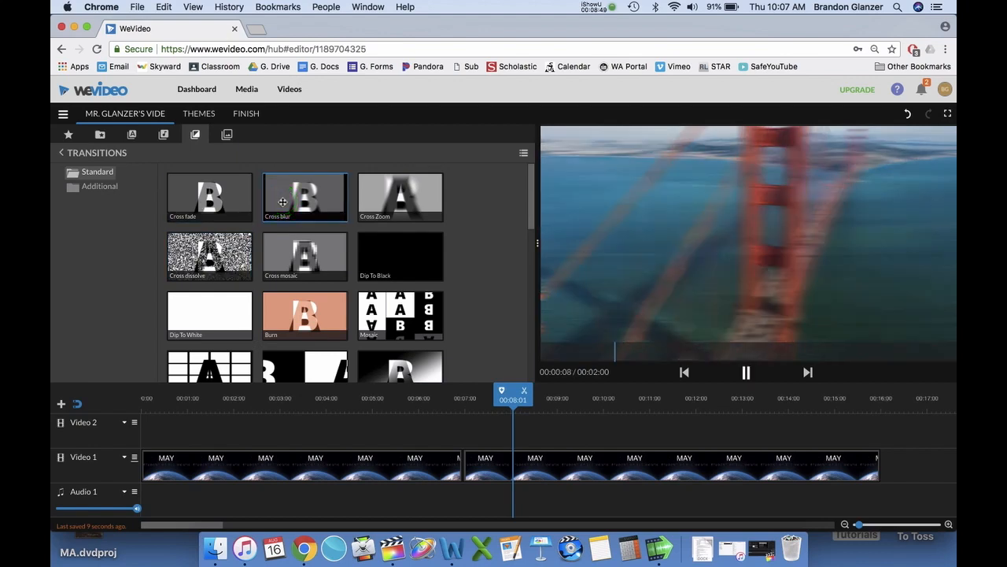
click(302, 262)
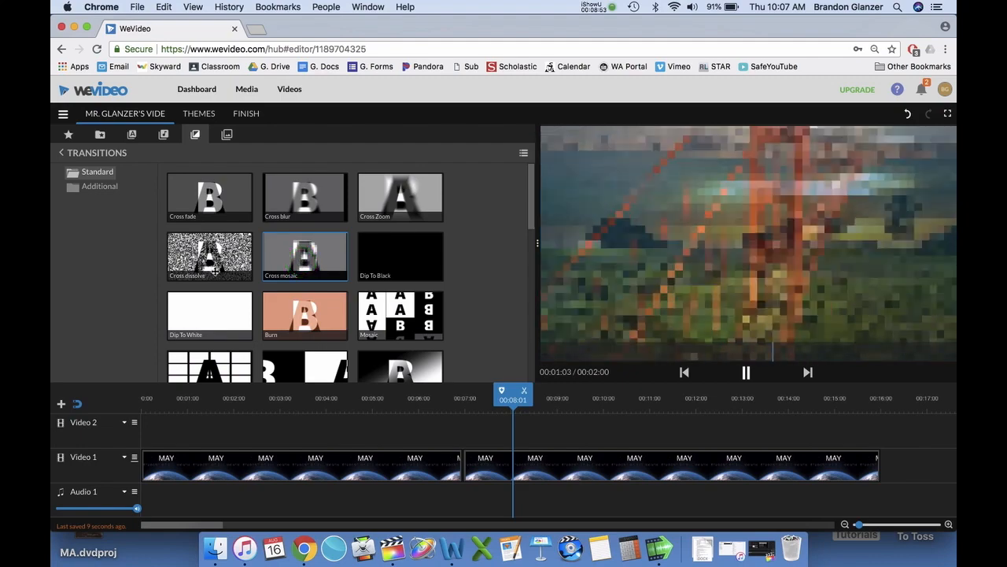
click(203, 264)
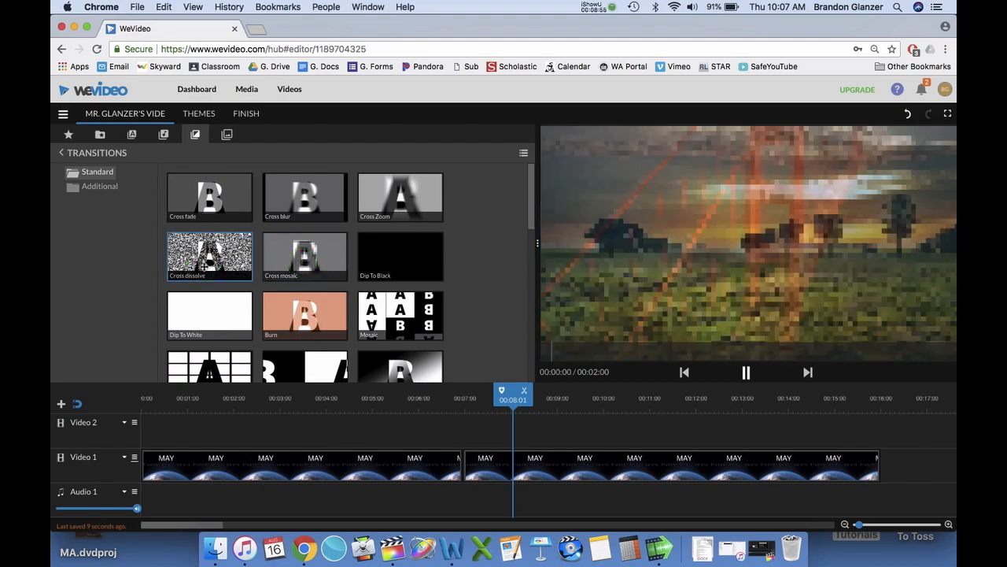
click(286, 262)
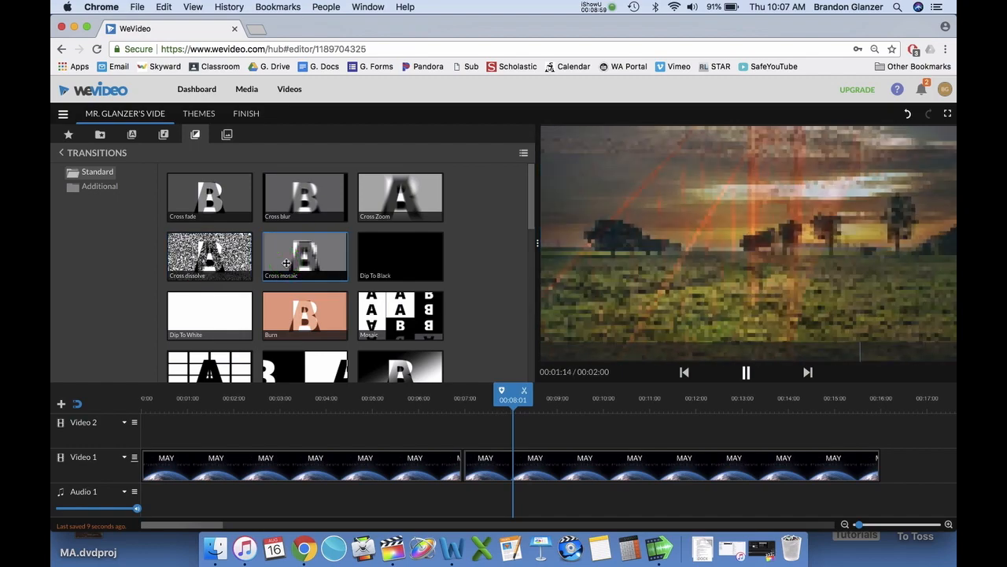
click(203, 264)
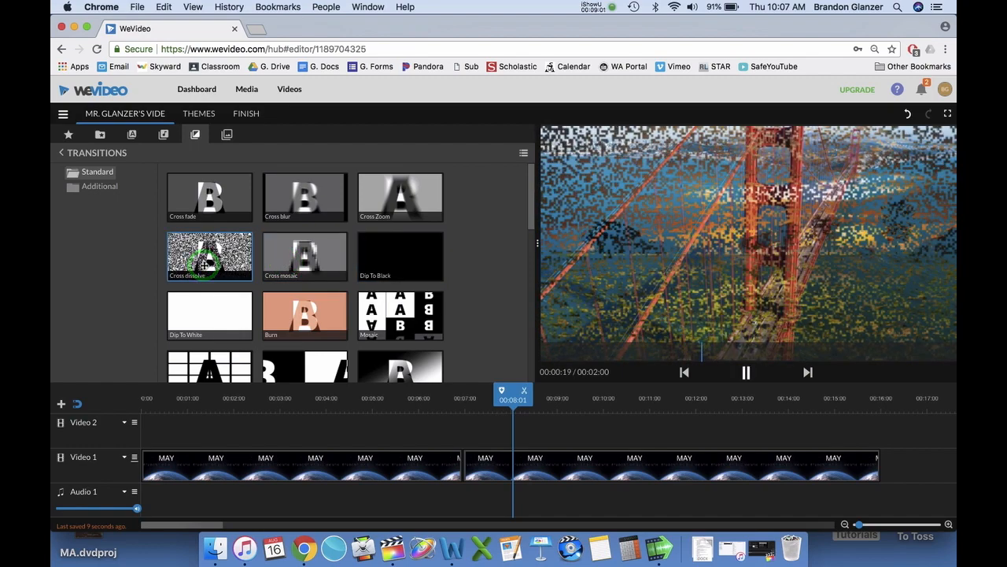
Place a Cross dissolve transition between the two June 14 segments on Video 1 and play across it
drag(204, 265, 461, 467)
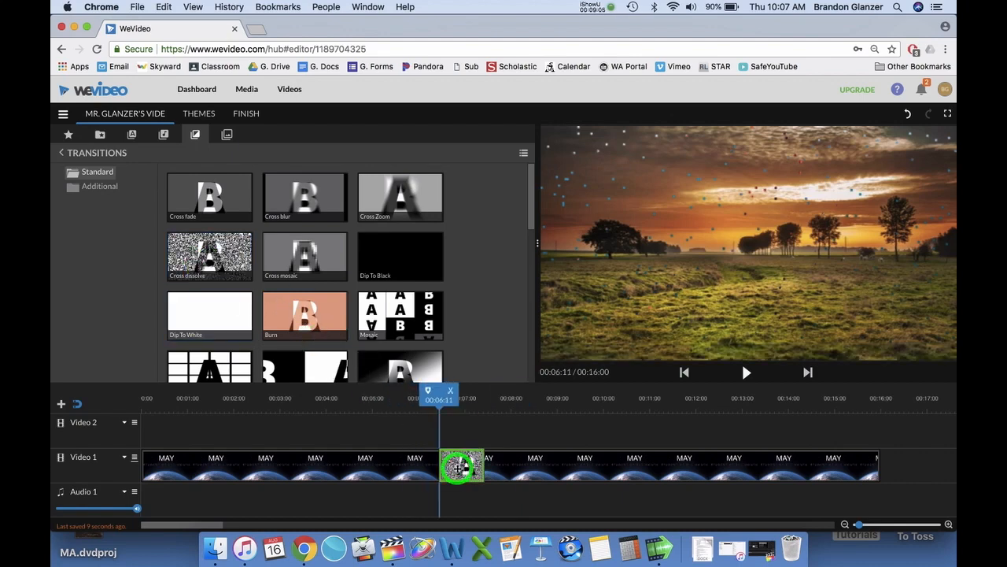
drag(377, 404, 302, 405)
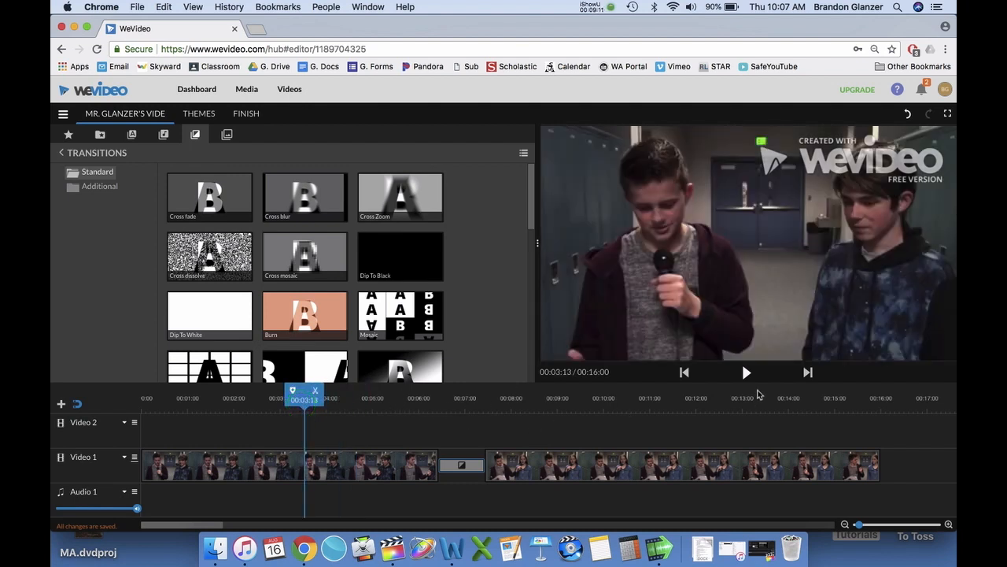
click(746, 373)
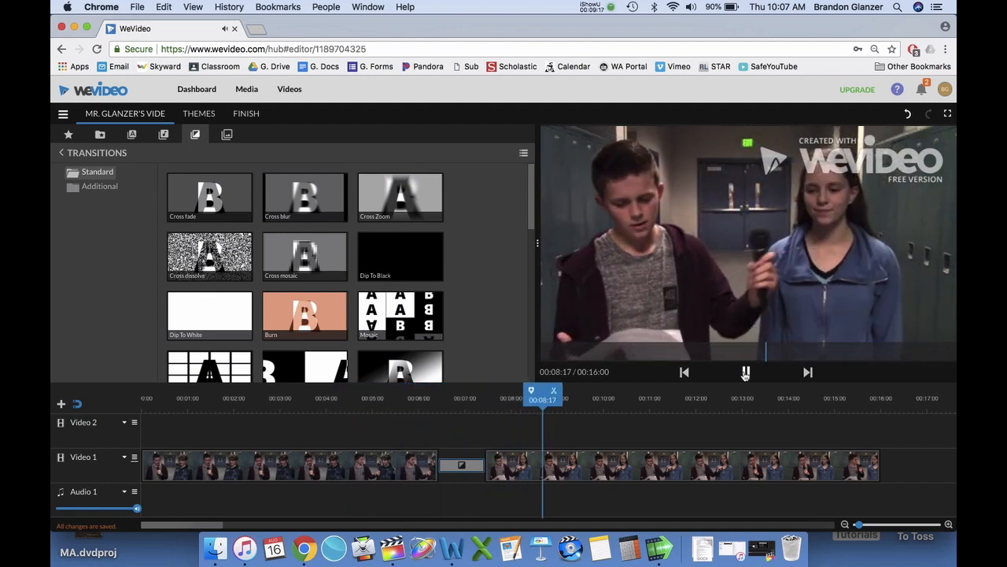
click(746, 373)
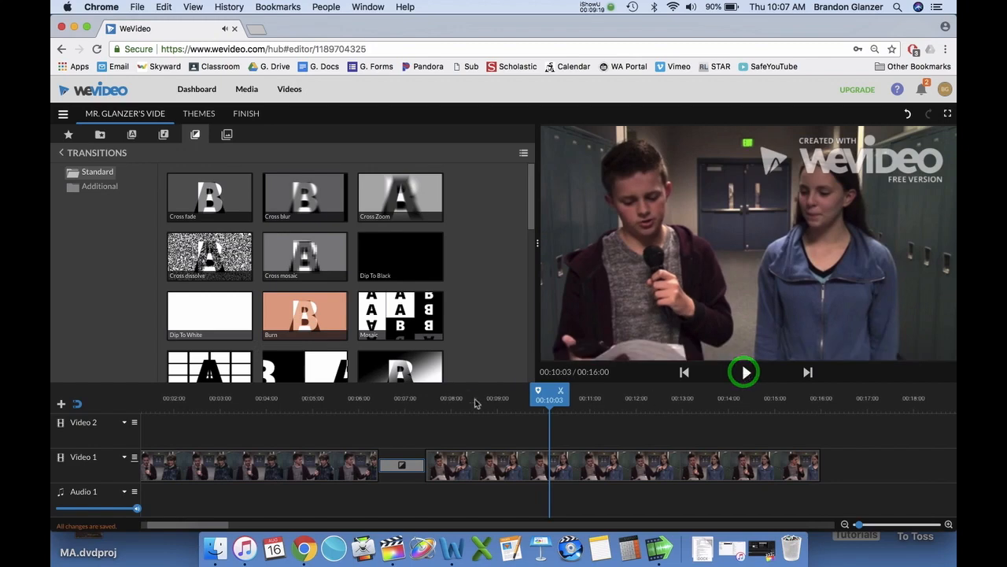
Replace the transition between the two June 14 segments on Video 1 with Cross fade
drag(538, 401, 320, 426)
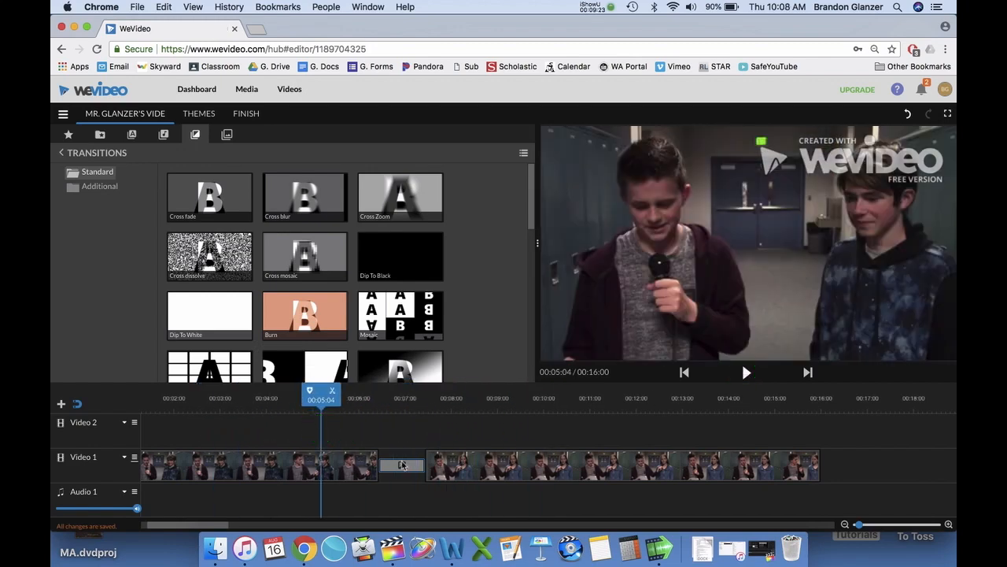
double_click(407, 465)
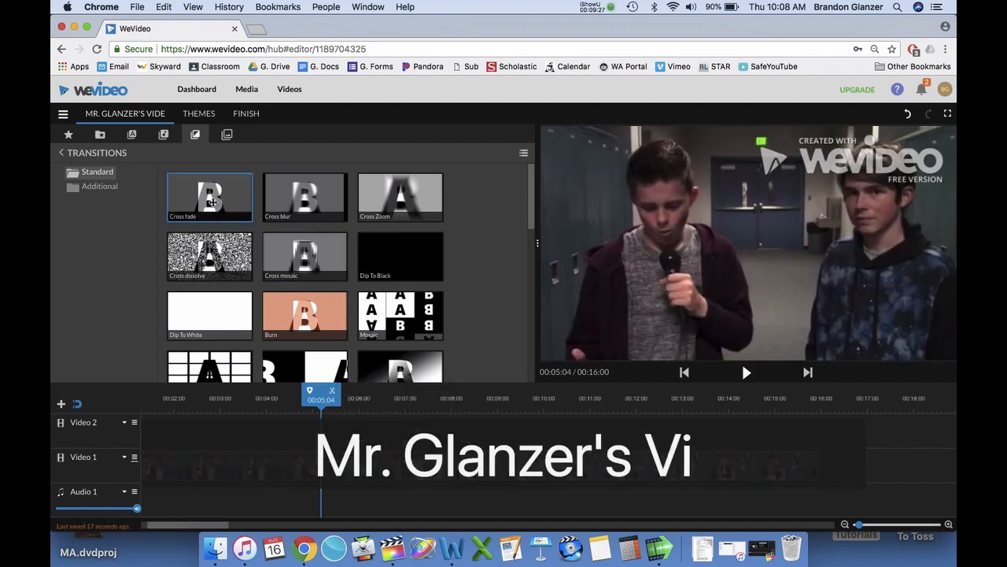
click(211, 200)
drag(192, 198, 396, 468)
Play the timeline across the Cross fade to examine how the first segment blends into the second
drag(380, 412, 286, 414)
click(746, 372)
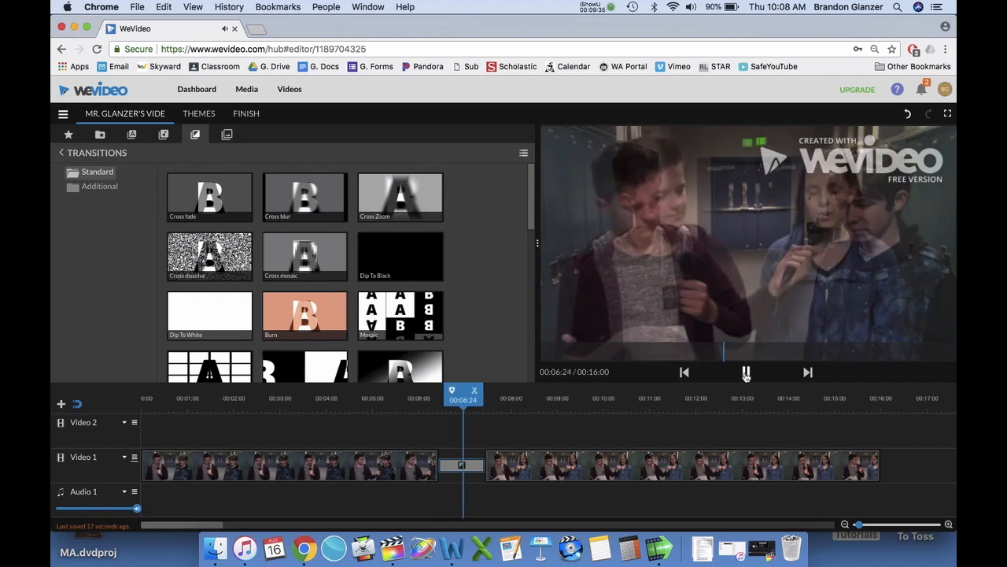
click(746, 372)
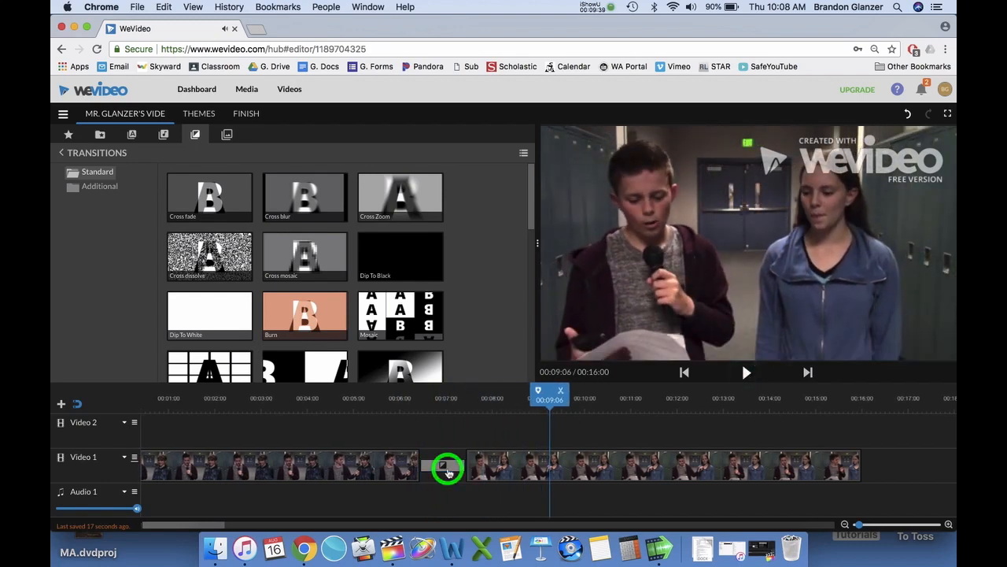
Return the playhead to the start of the timeline at 00:00:00
click(242, 409)
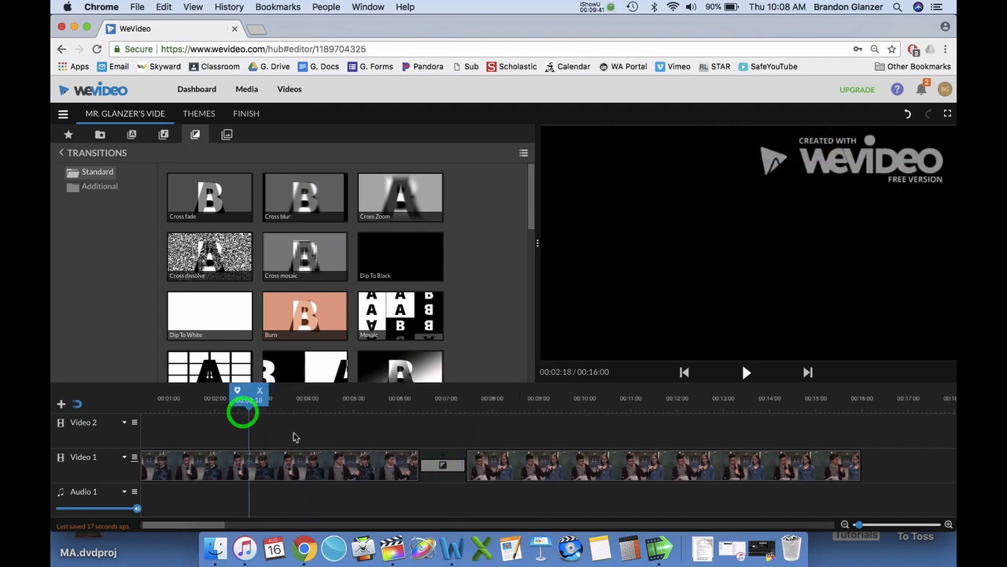
click(303, 436)
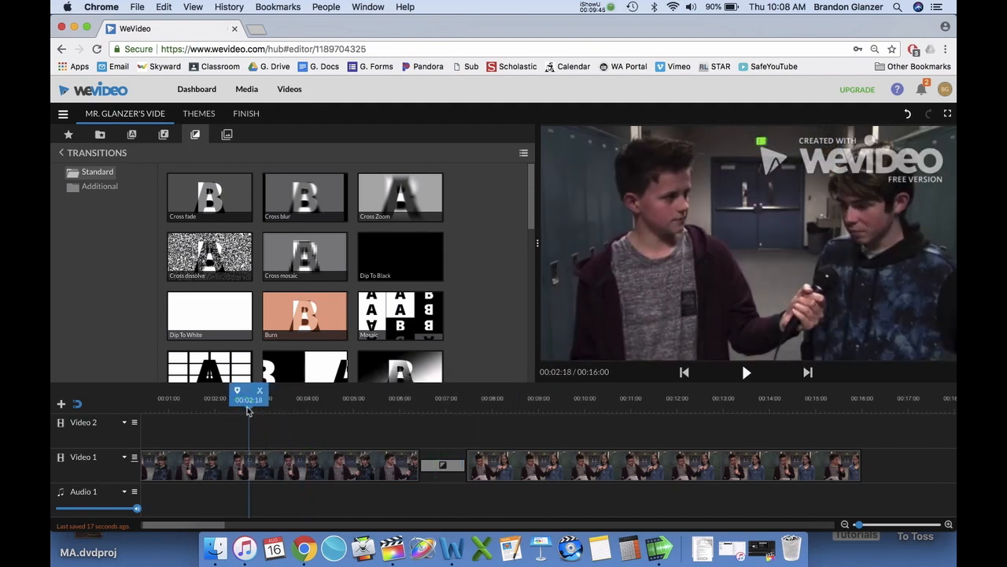
click(218, 406)
drag(224, 406, 130, 399)
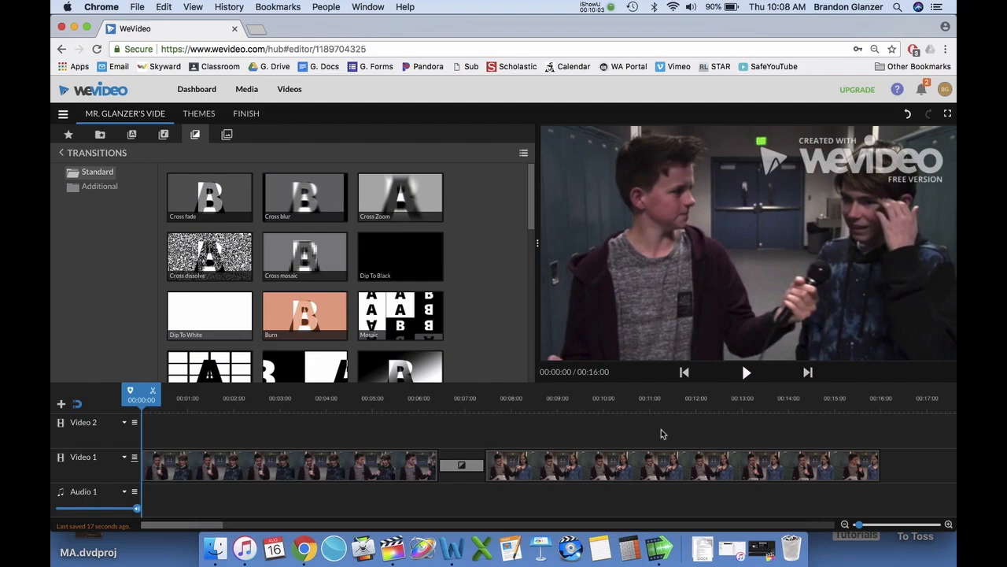
Show the overview of all open windows and desktops
key(ctrl+Up)
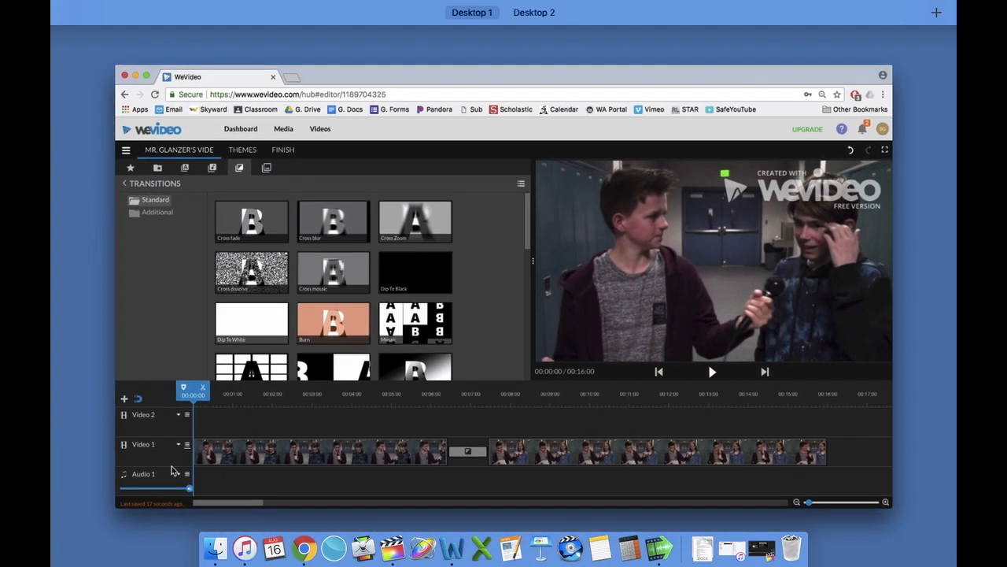